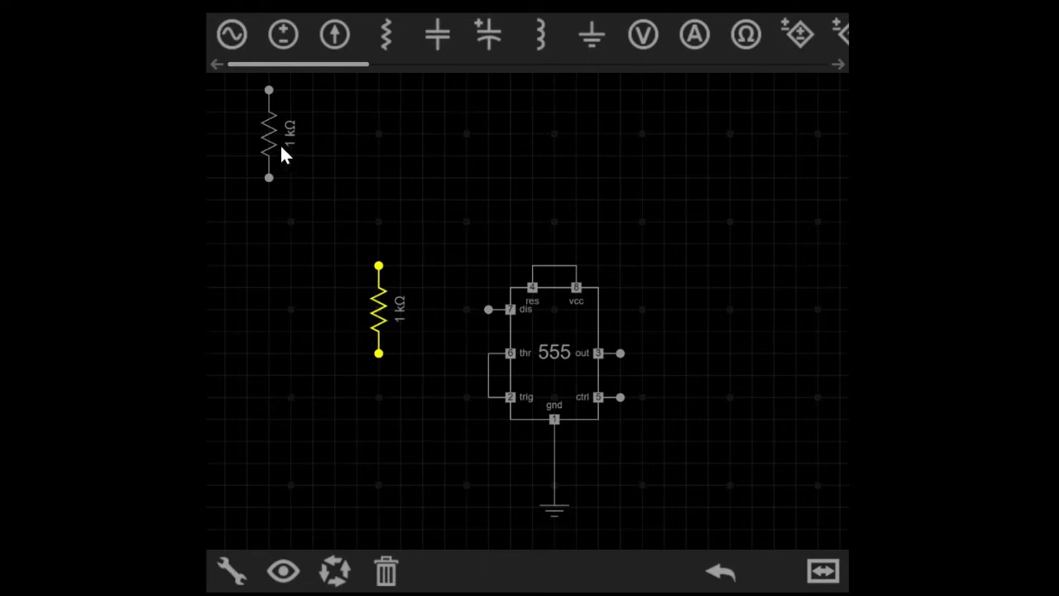
Place the loose 1 kΩ resistor in series directly above the other one and wire the lower resistor's bottom end to the 555's thr pin.
left_click_drag(277, 142, 382, 224)
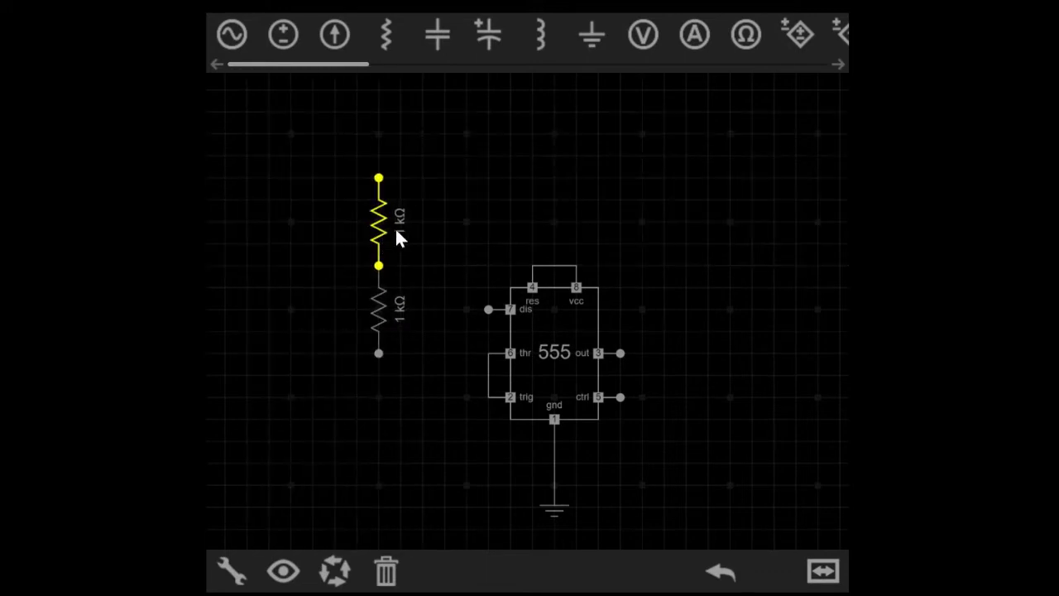
left_click(482, 236)
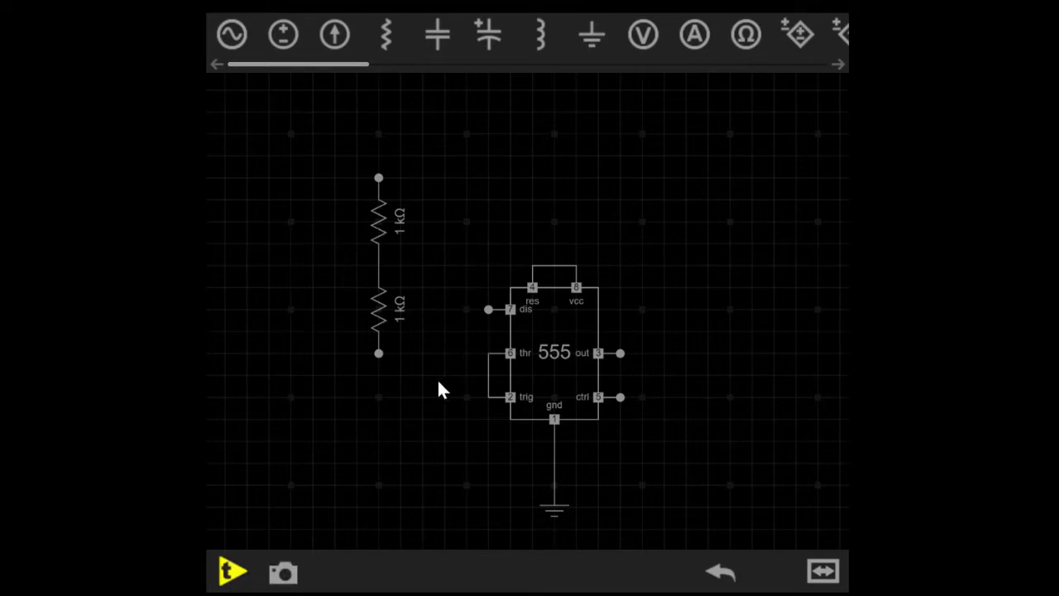
left_click(378, 353)
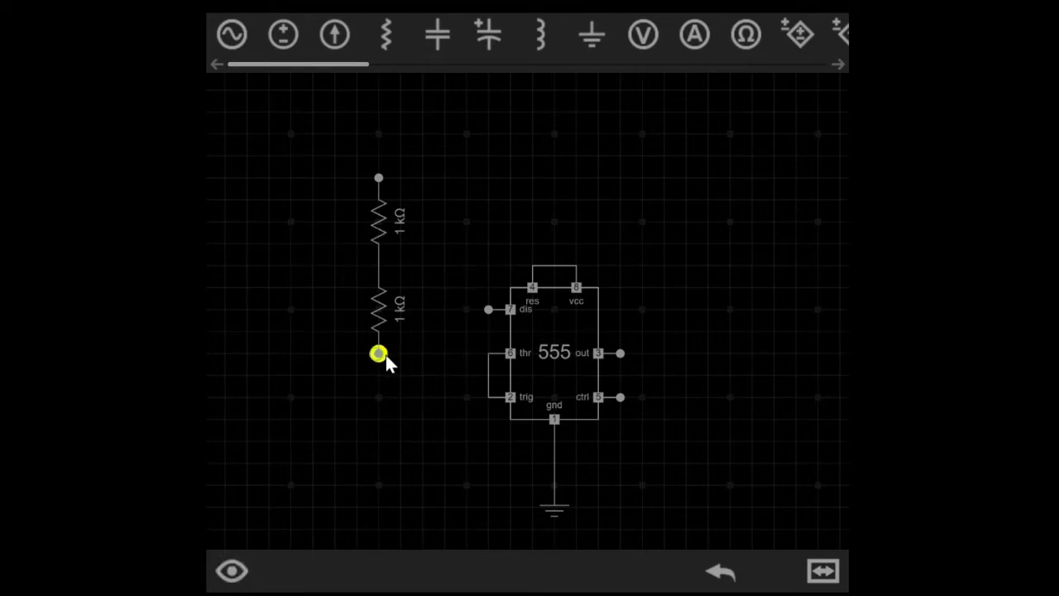
left_click(488, 354)
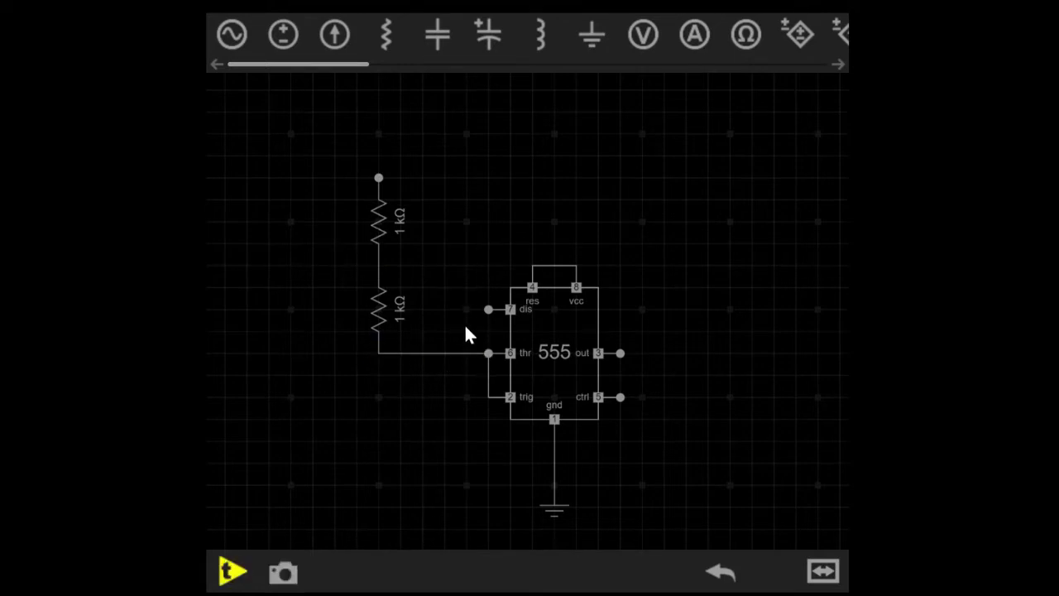
Wire the 555's dis pin to the junction between the two resistors, and the upper resistor's top end to the res/vcc node.
left_click(487, 309)
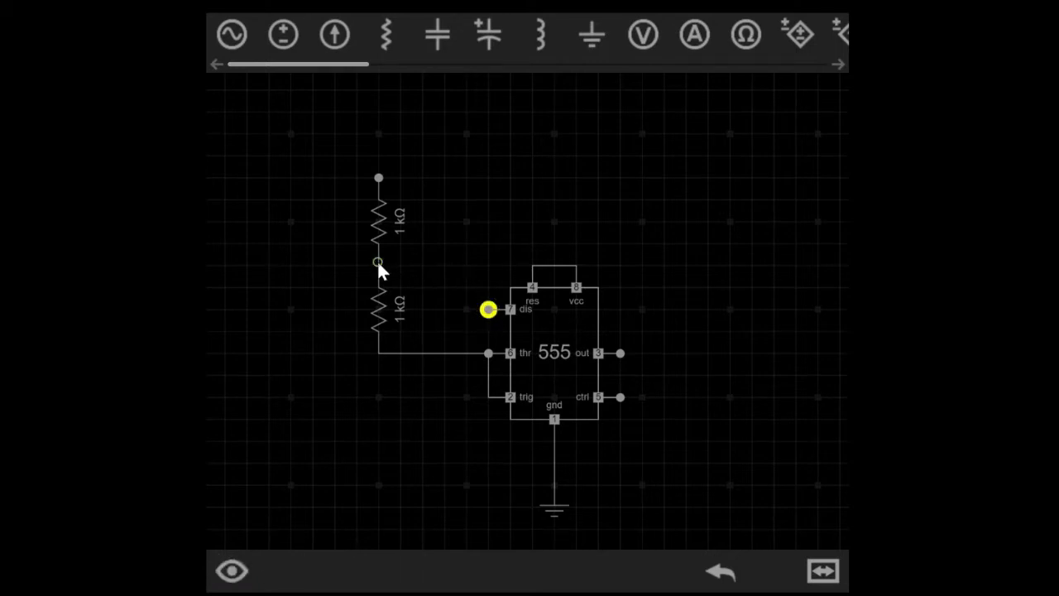
left_click(378, 266)
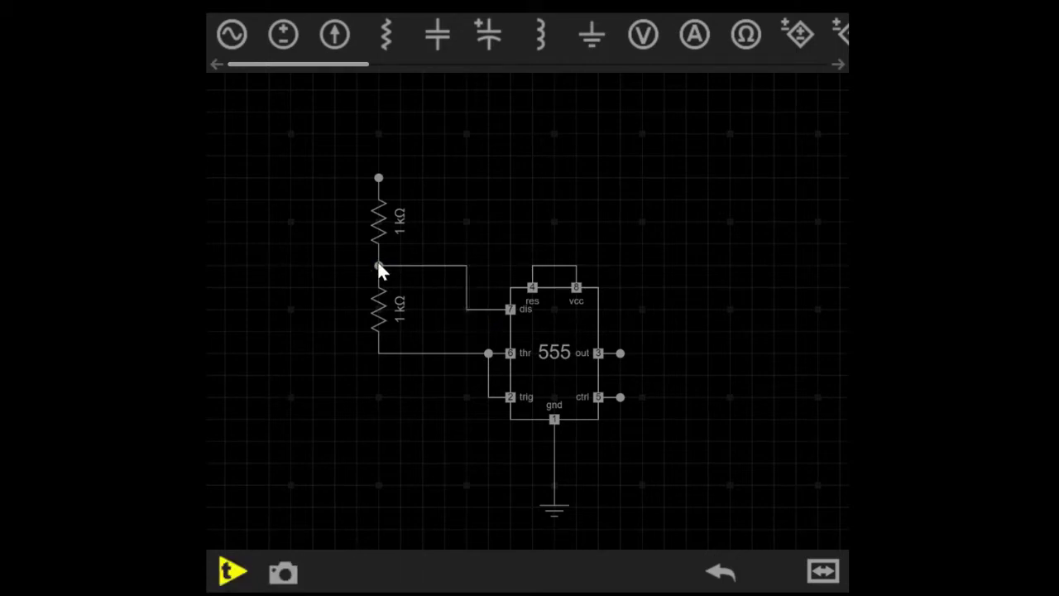
left_click(378, 179)
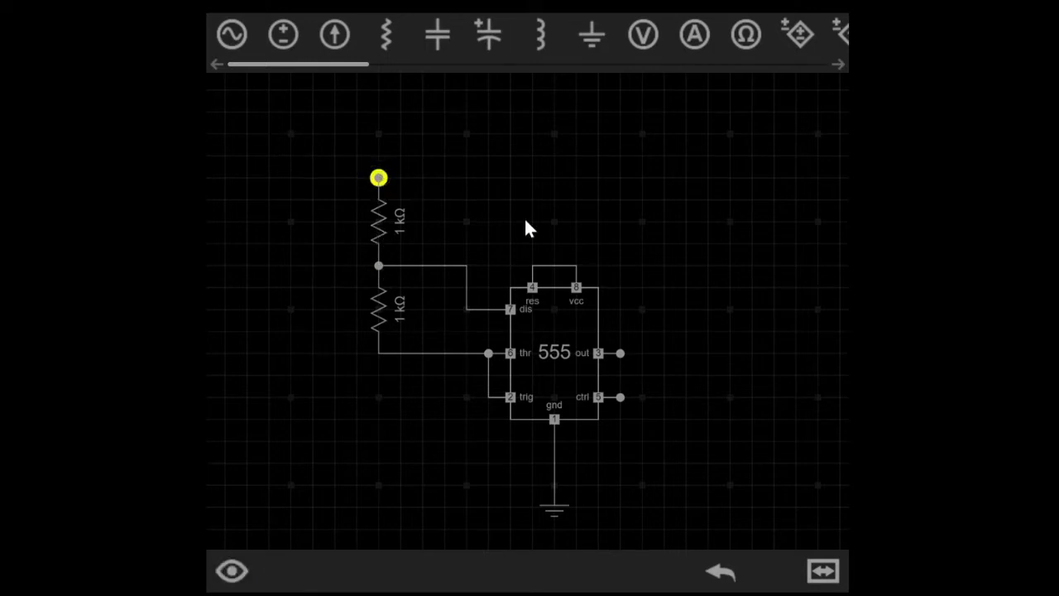
left_click(533, 266)
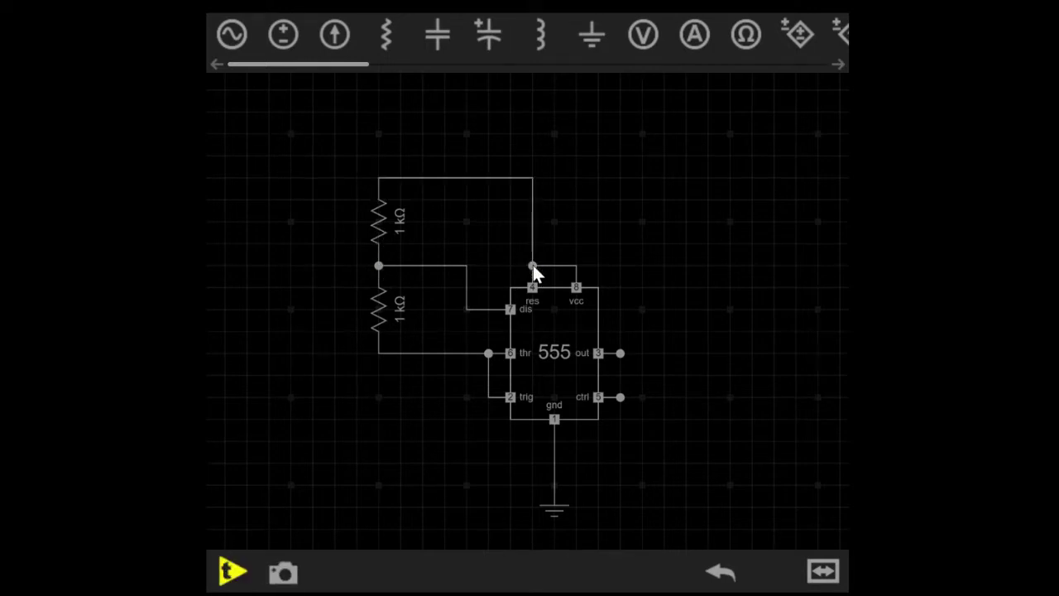
Add a polarized capacitor directly below the lower resistor and wire its bottom end to the 555's ground line.
left_click(490, 36)
left_click_drag(262, 134, 391, 417)
left_click(295, 402)
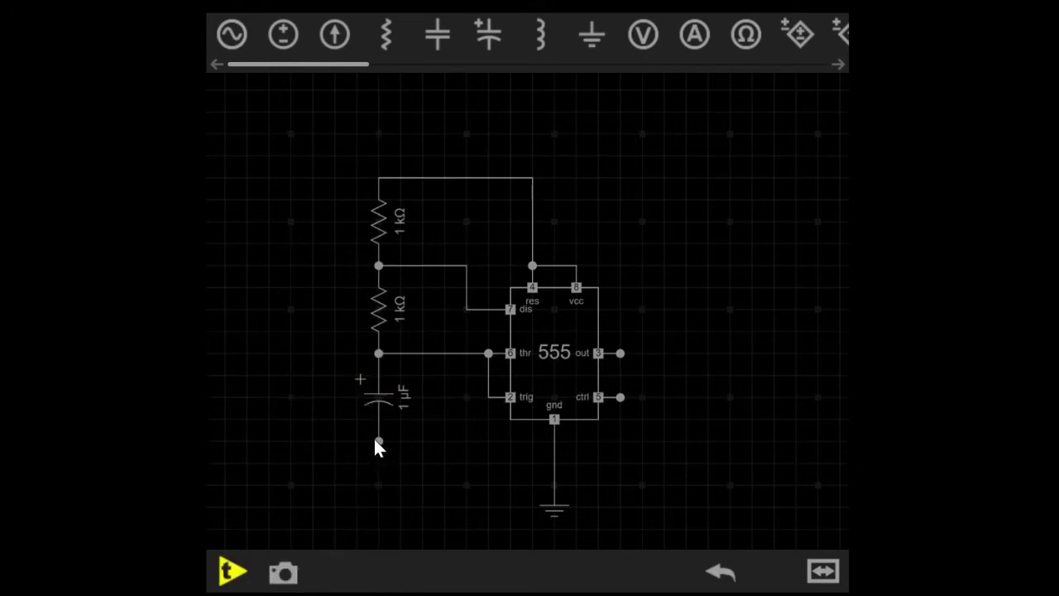
left_click(378, 440)
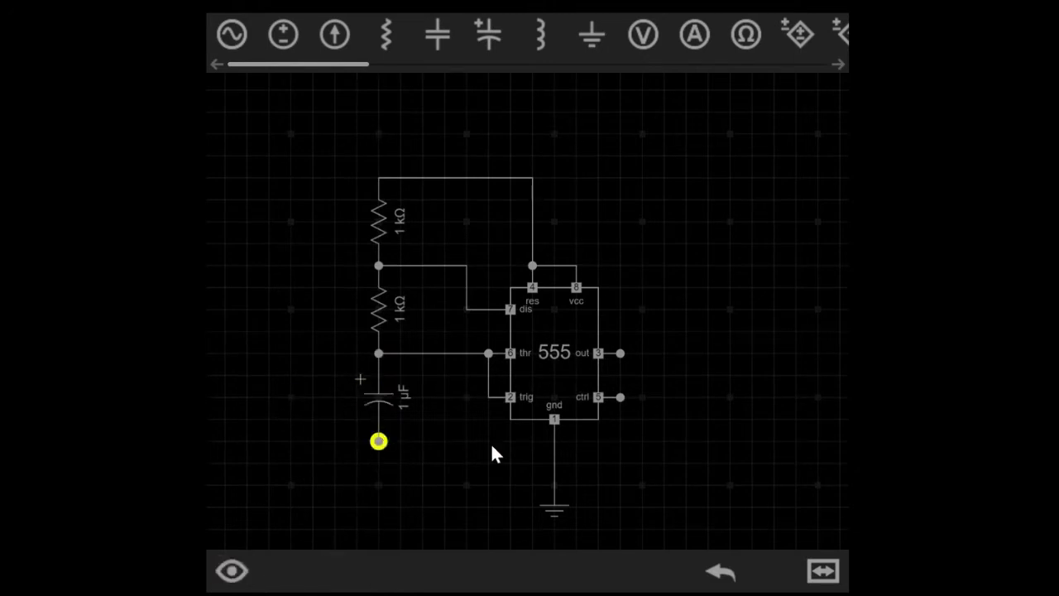
left_click(554, 466)
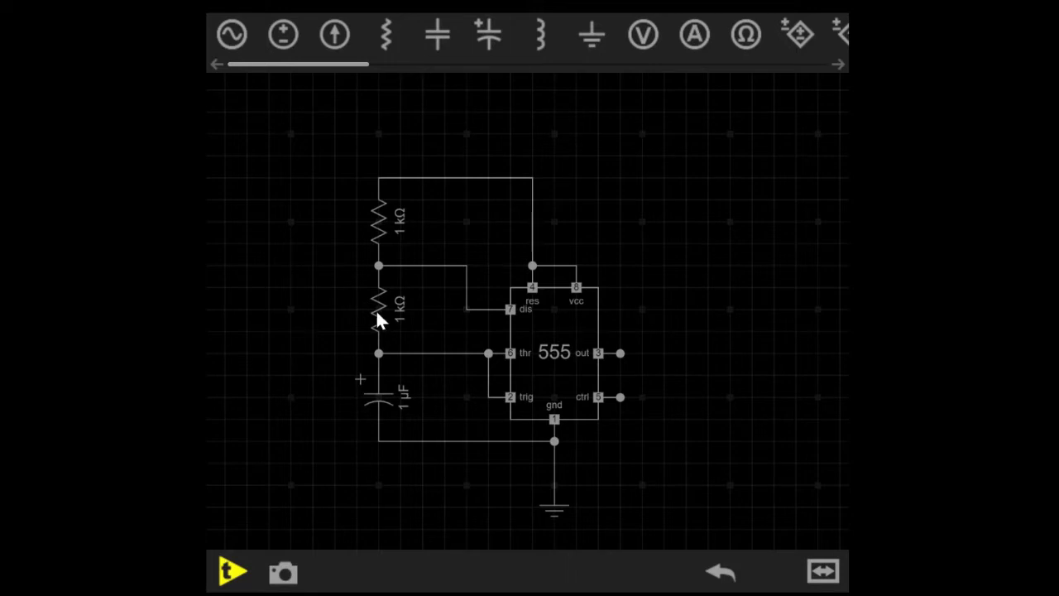
Add a non-polarized capacitor beside the 555 and wire it between the ctrl pin and the ground line.
left_click(437, 34)
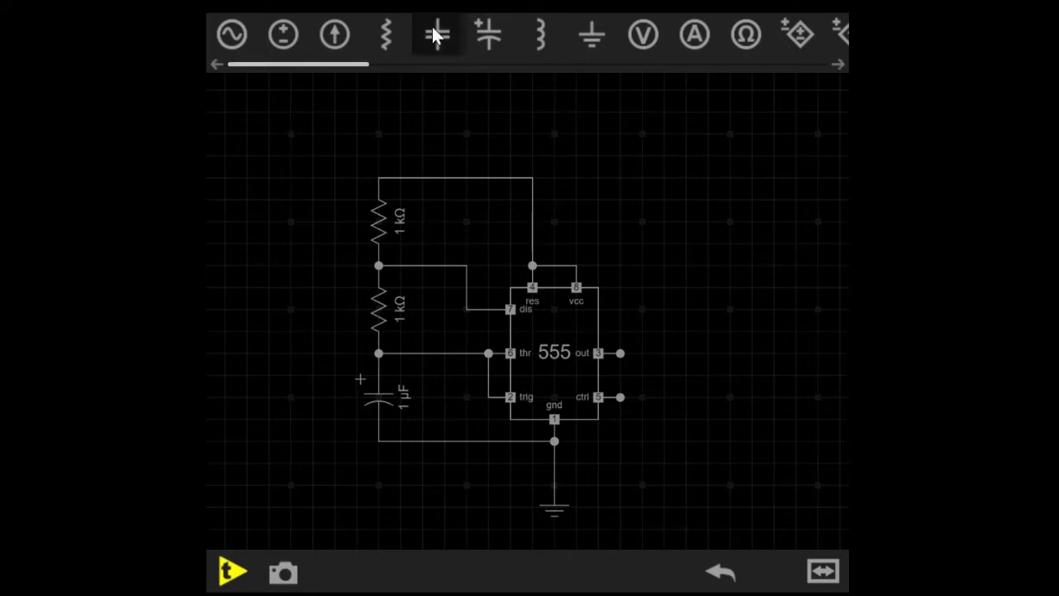
mouse_move(268, 135)
left_mouse_down()
mouse_move(574, 342)
mouse_move(671, 420)
mouse_move(688, 449)
mouse_move(671, 461)
mouse_move(671, 449)
mouse_move(643, 449)
mouse_move(656, 442)
left_mouse_up()
left_click(837, 286)
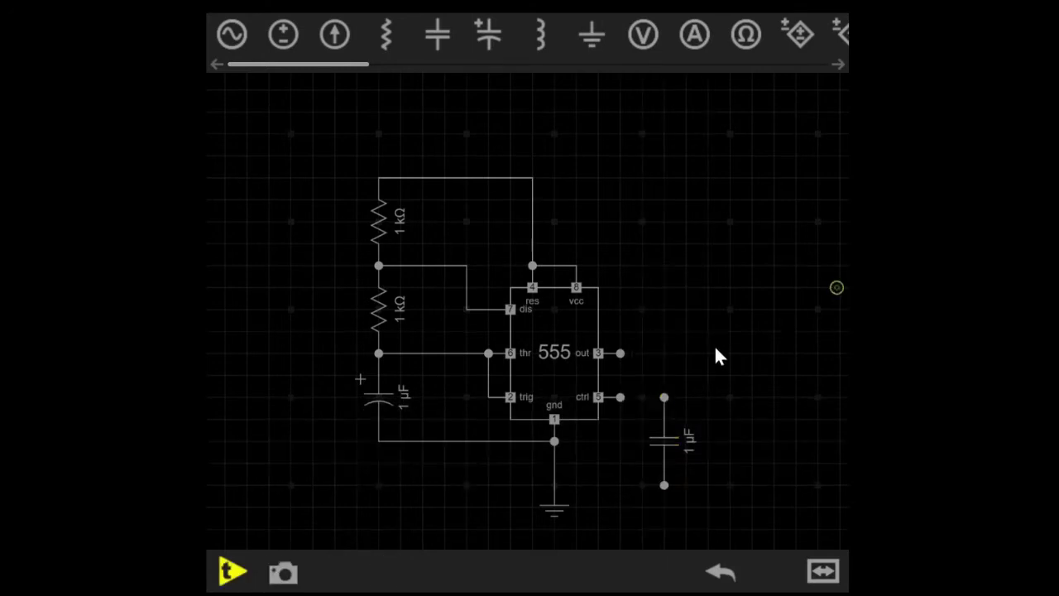
left_click(662, 395)
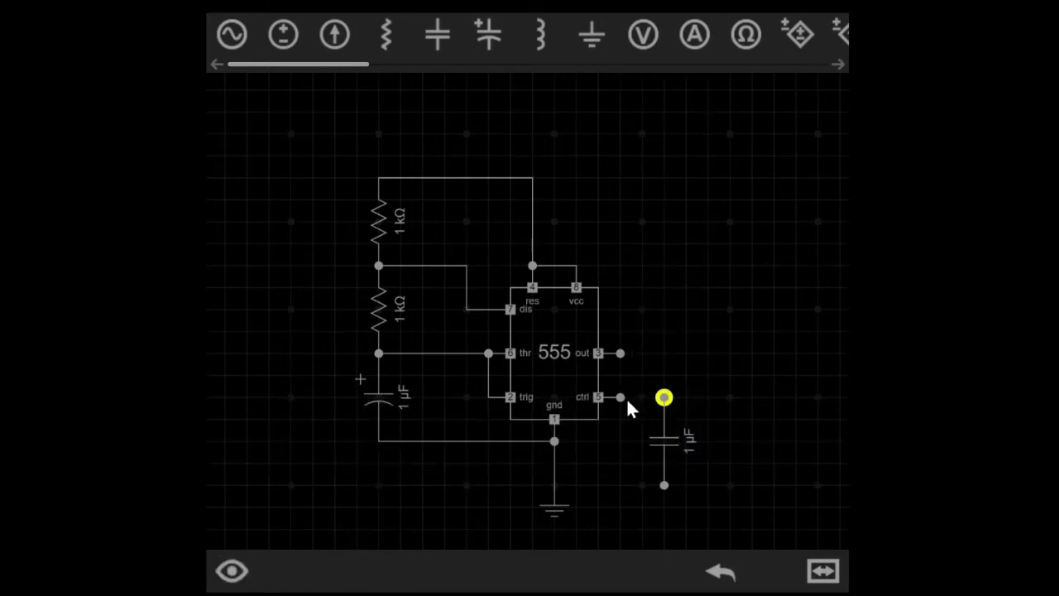
left_click(619, 395)
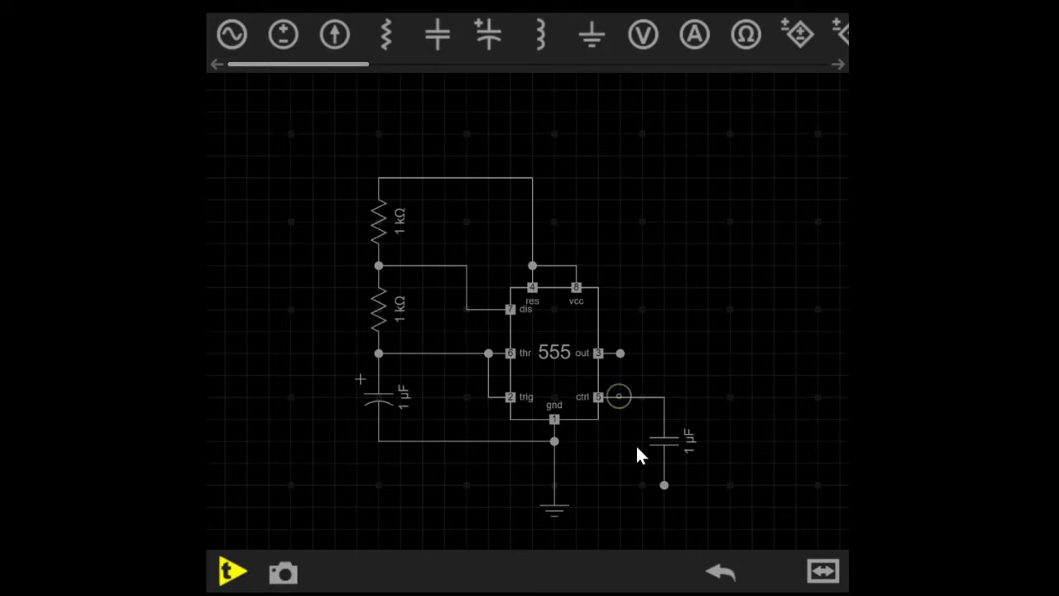
left_click(662, 486)
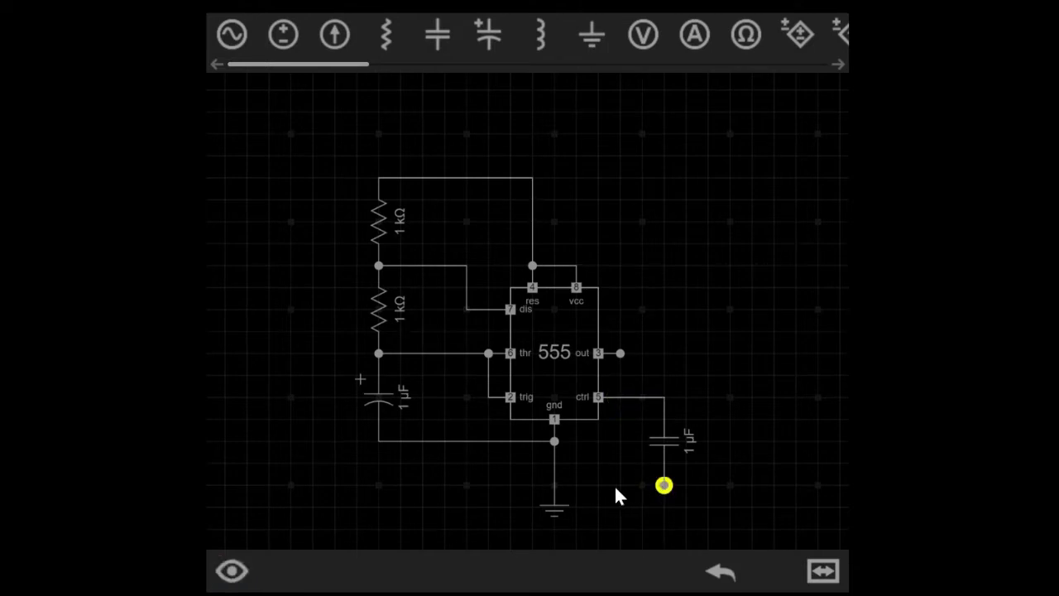
left_click(554, 484)
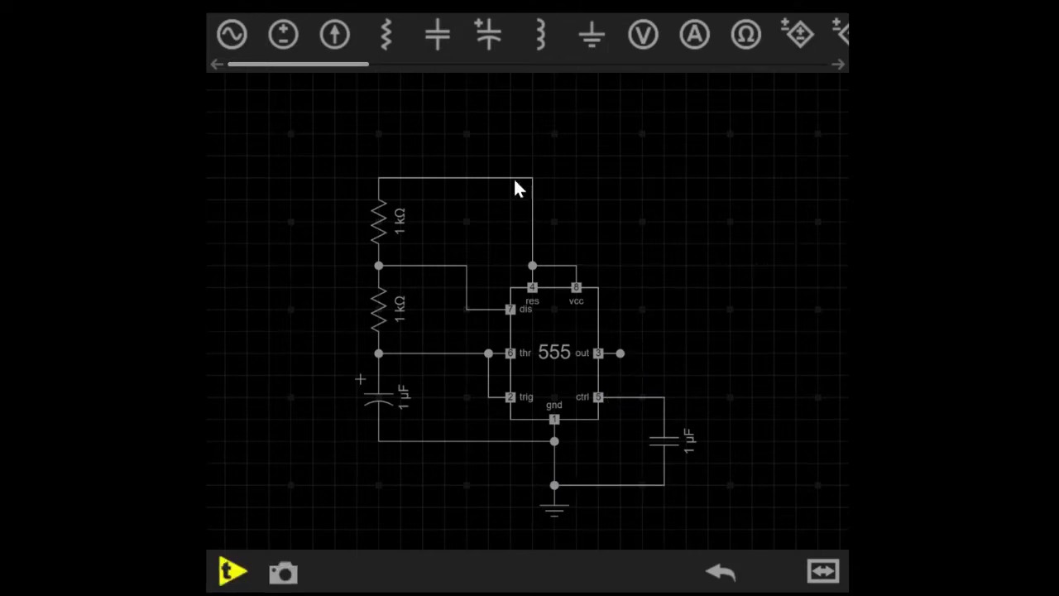
Add an LED to the right of the 555, level with its out pin.
left_click_drag(353, 72, 612, 73)
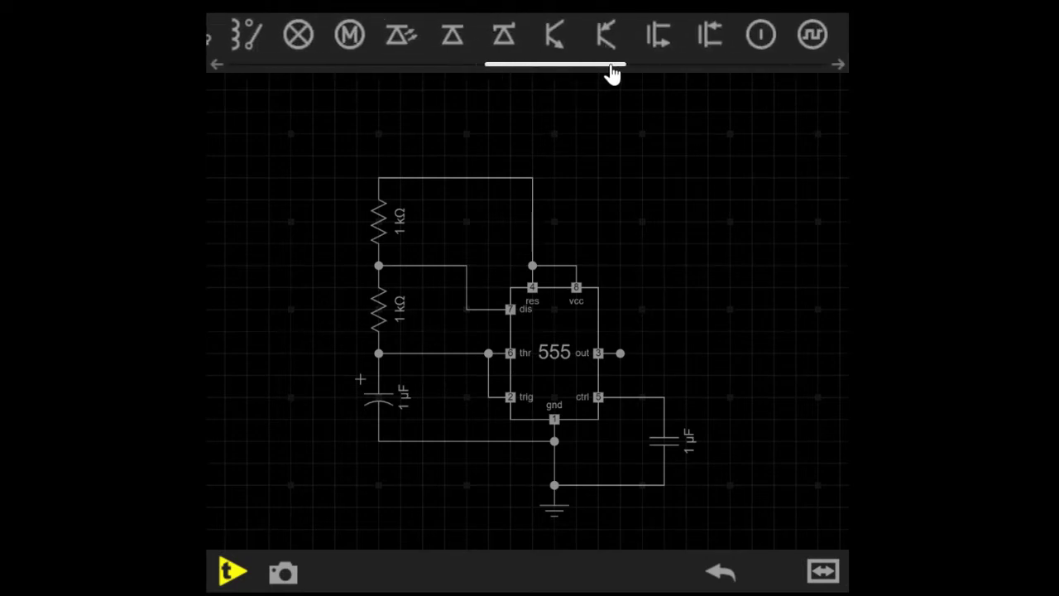
left_click(404, 37)
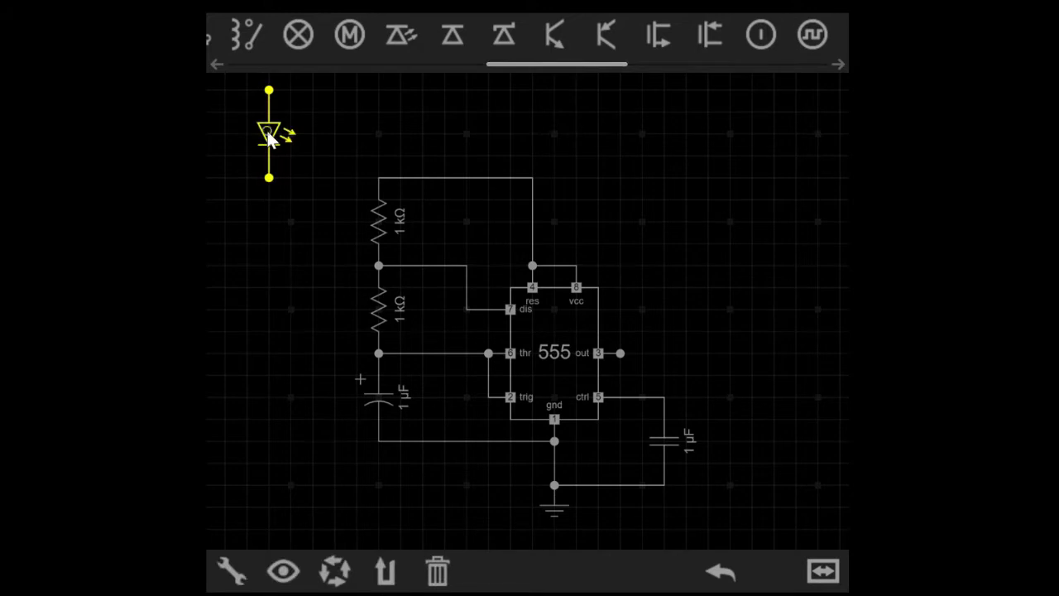
left_click_drag(255, 142, 743, 354)
left_click(676, 264)
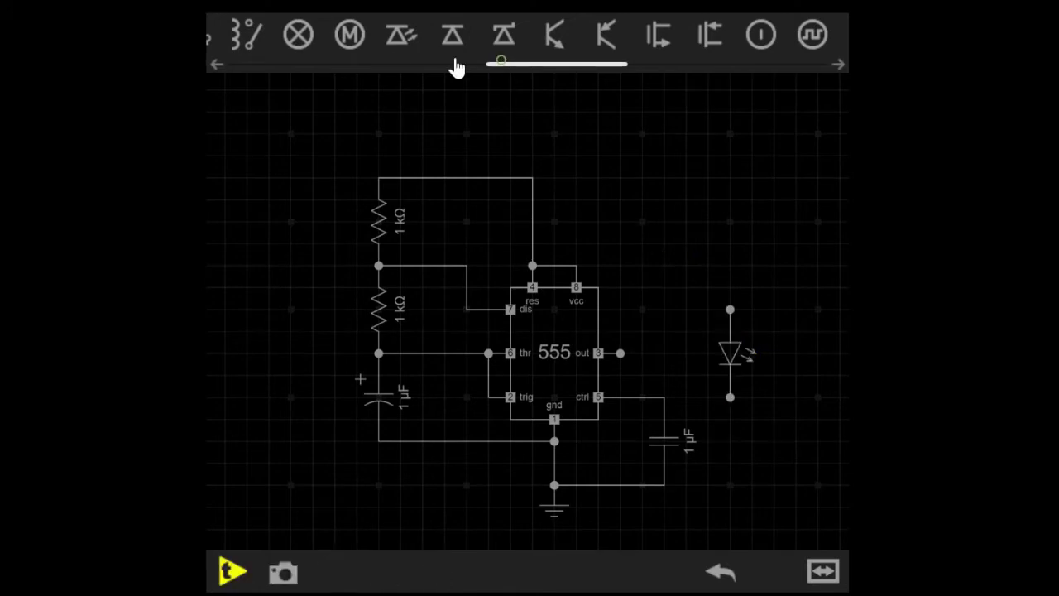
Add a 1 kΩ resistor below the LED and align the LED above it so the two join in series.
left_click_drag(456, 64, 215, 66)
left_click(384, 33)
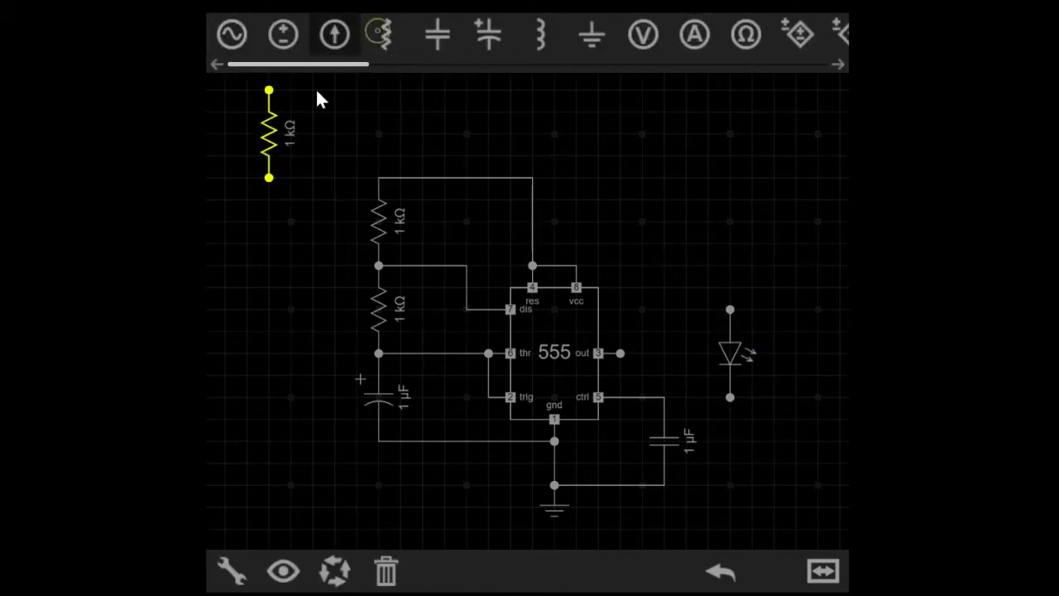
left_click_drag(273, 136, 590, 367)
left_click(628, 342)
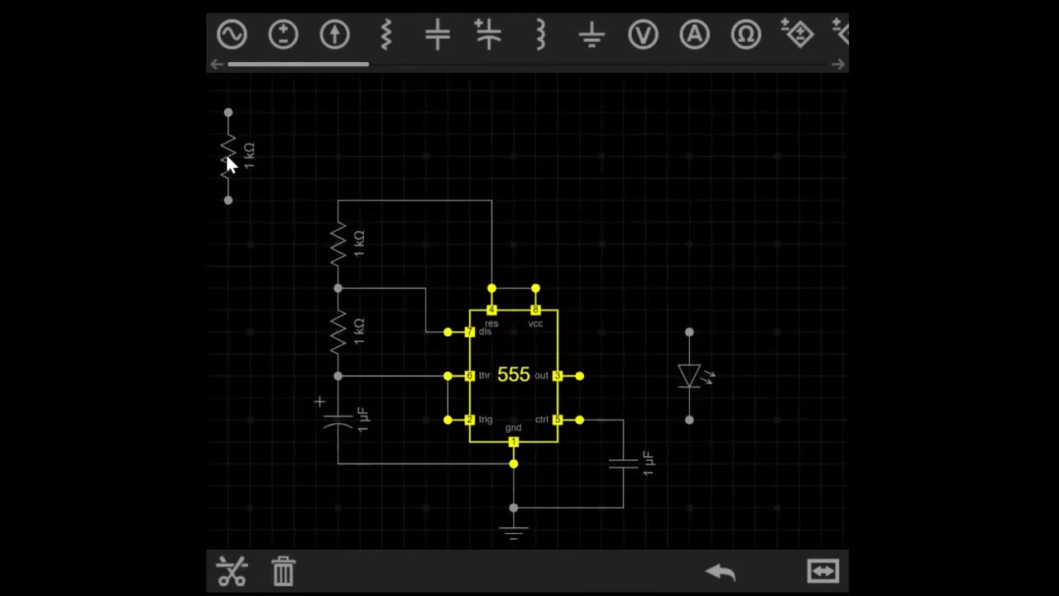
left_click_drag(227, 155, 709, 472)
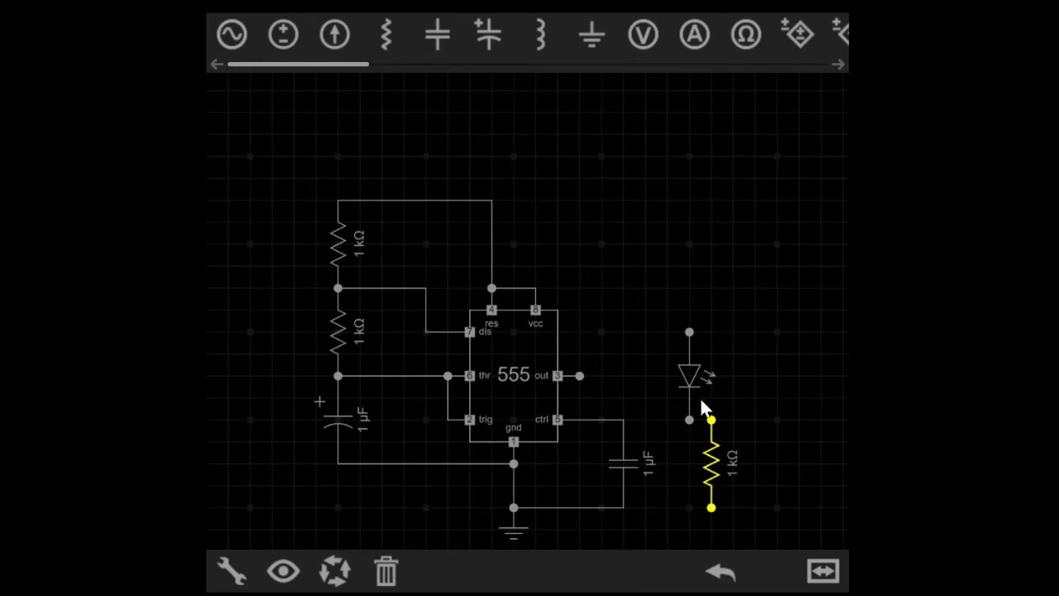
left_click_drag(696, 374, 712, 378)
left_click(796, 368)
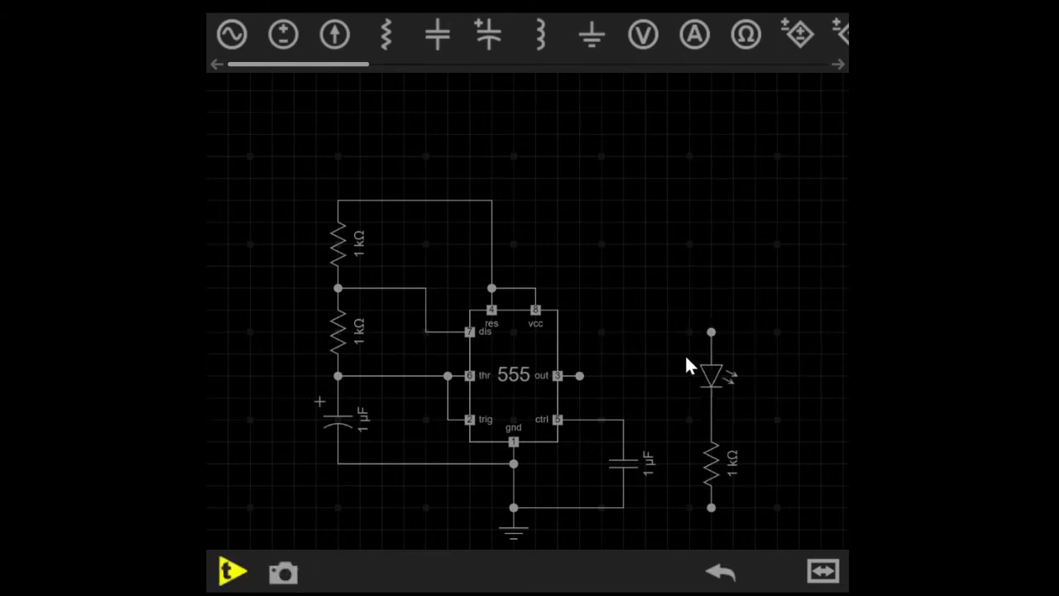
Wire the 555's out pin to the LED's top end and the LED resistor's bottom end to the ground line.
left_click(579, 375)
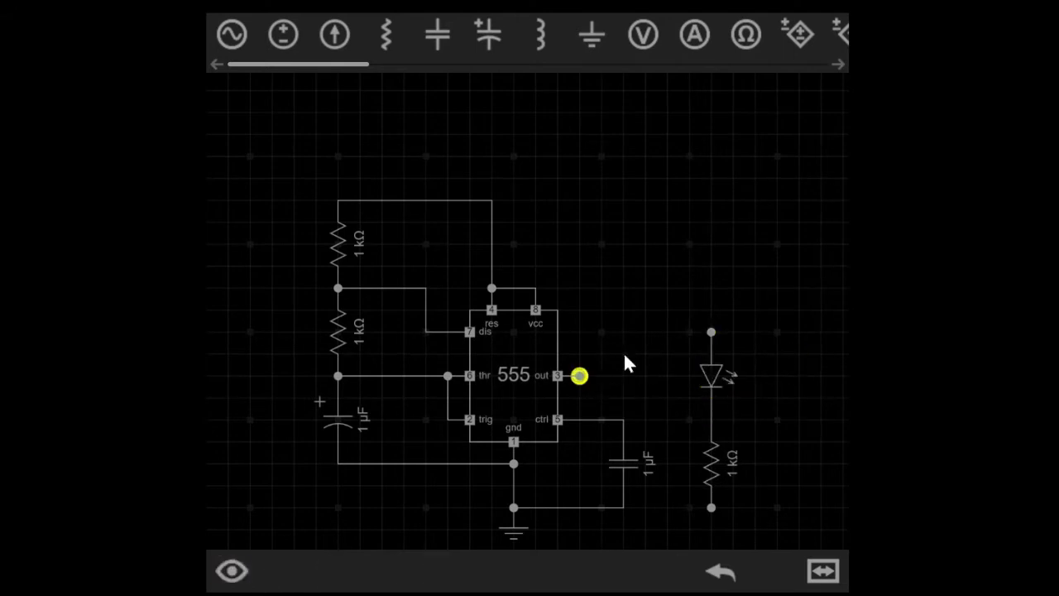
left_click(711, 332)
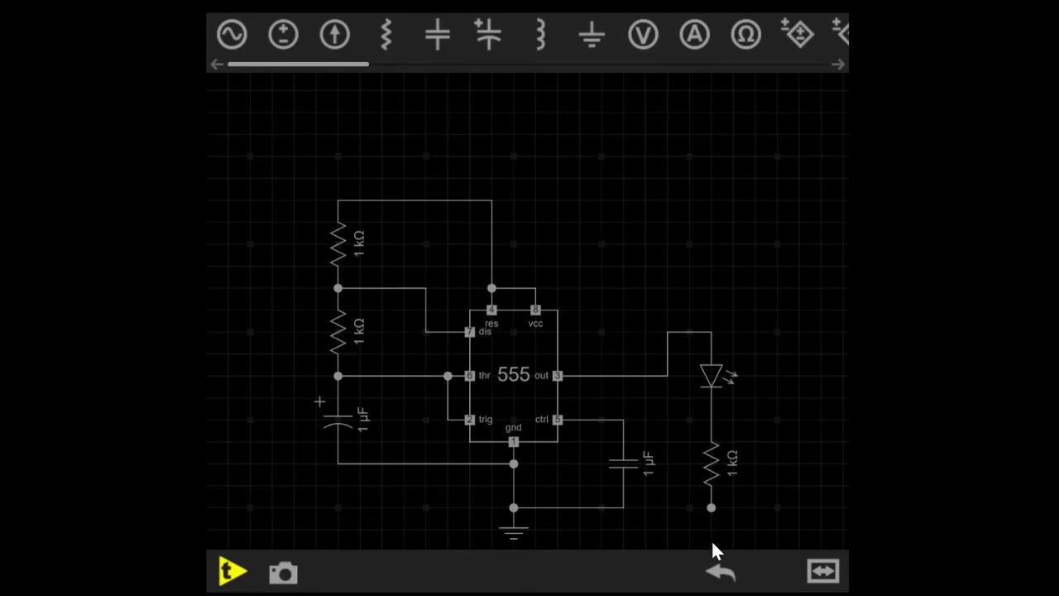
left_click(711, 507)
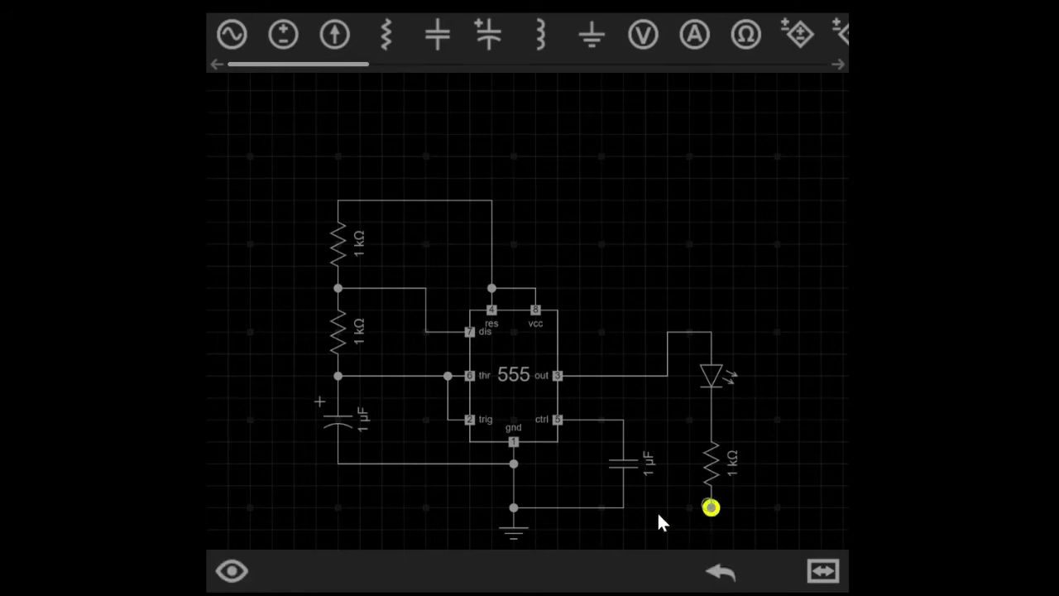
left_click(613, 506)
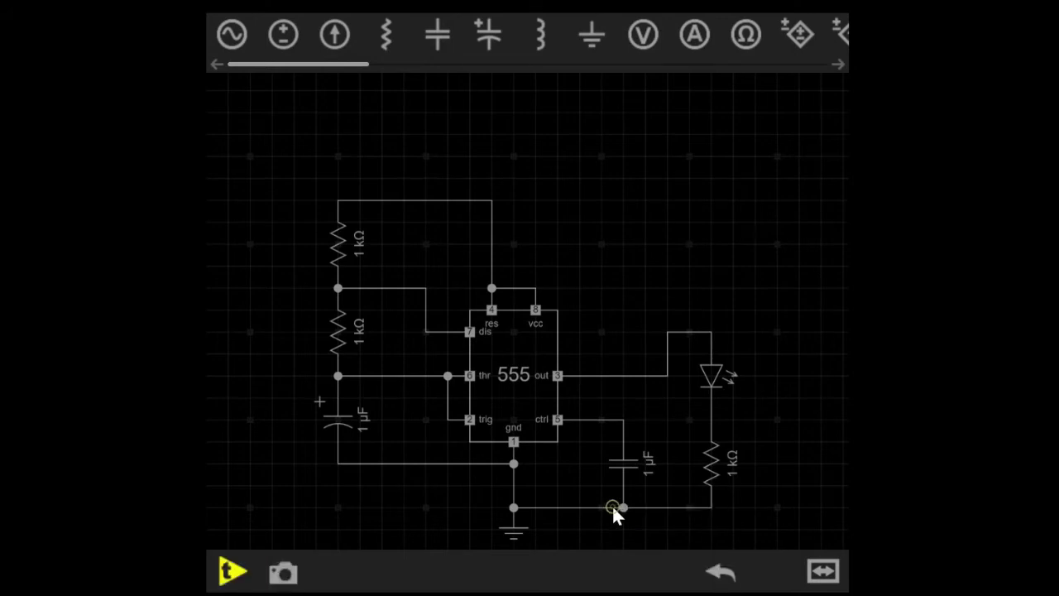
Set the resistance of the LED's series resistor to 349 Ω.
left_click(715, 467)
left_click(232, 570)
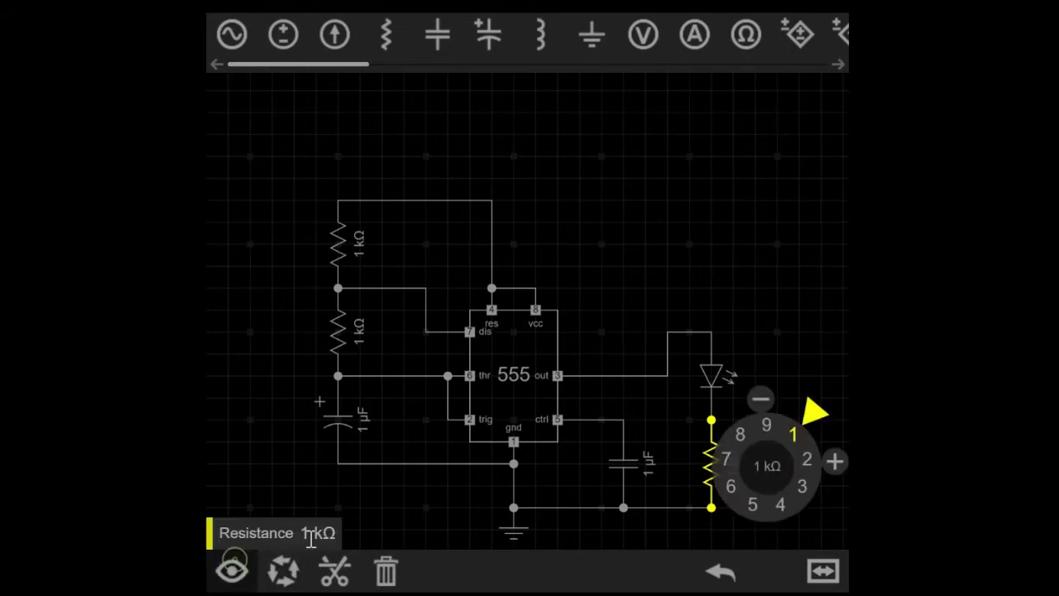
left_click_drag(813, 411, 714, 515)
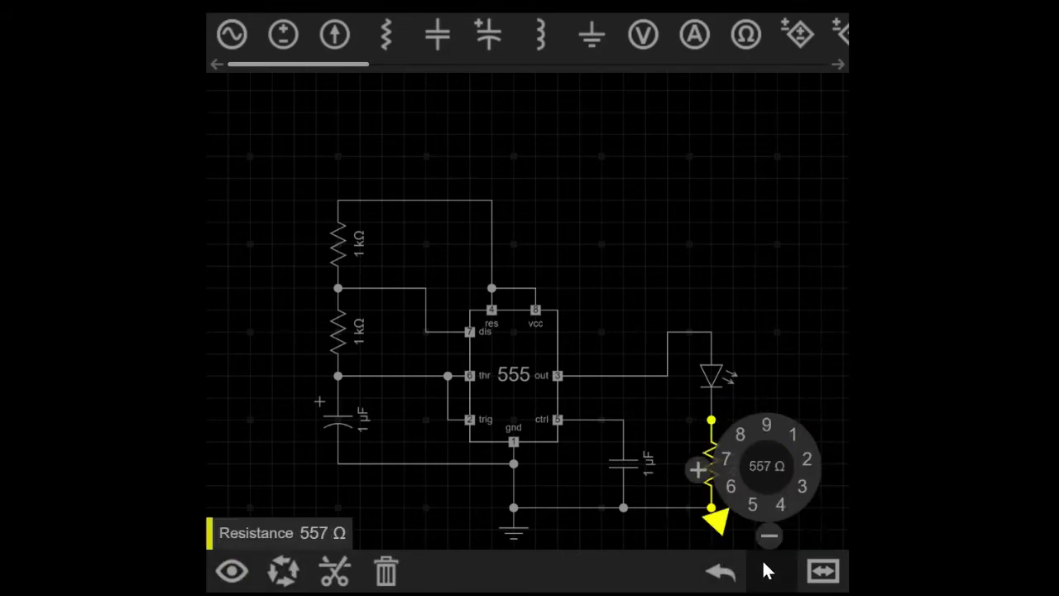
left_click_drag(712, 519, 815, 521)
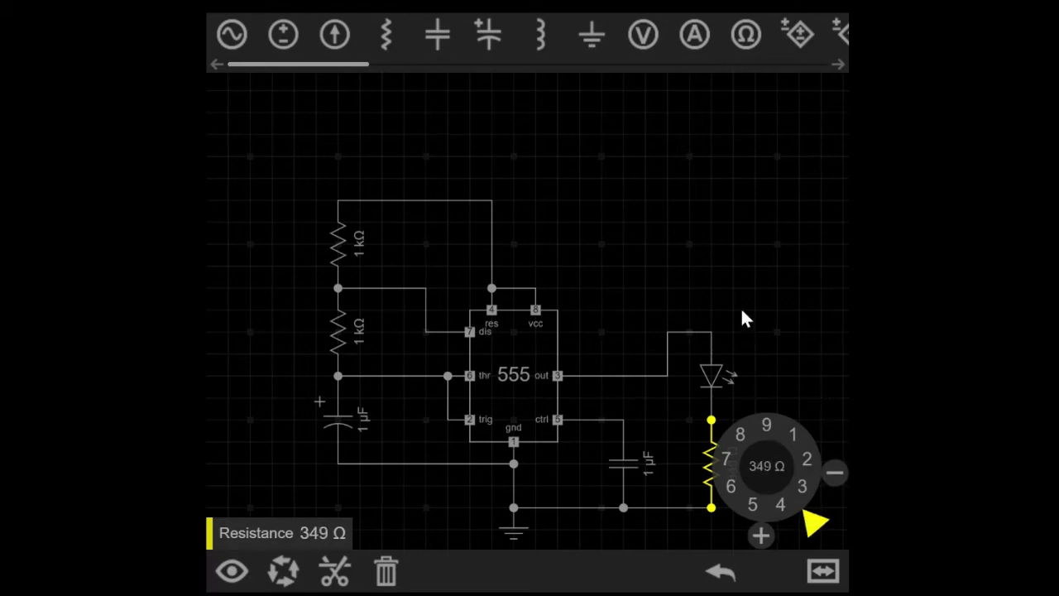
left_click(743, 313)
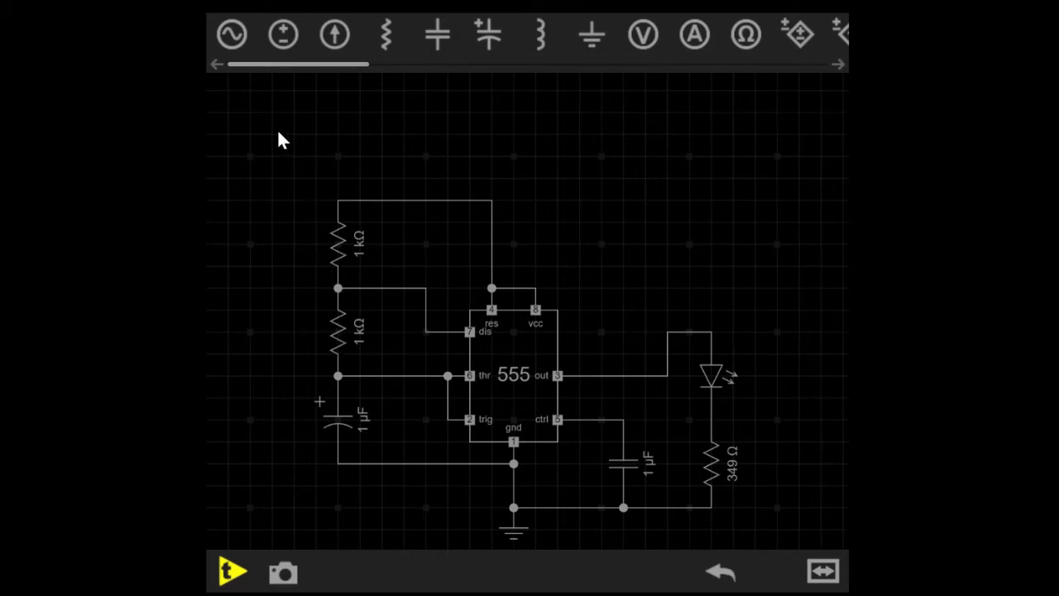
Add a DC voltage source to the left of the resistor and capacitor column.
left_click_drag(286, 33, 264, 331)
left_click_drag(278, 446, 358, 431)
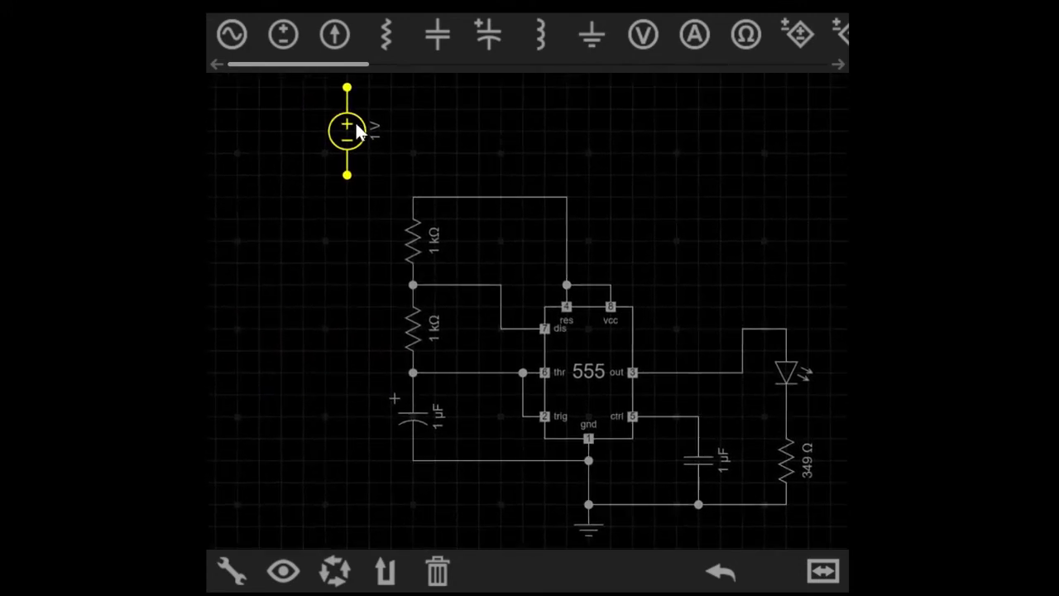
left_click_drag(355, 124, 334, 352)
left_click(318, 472)
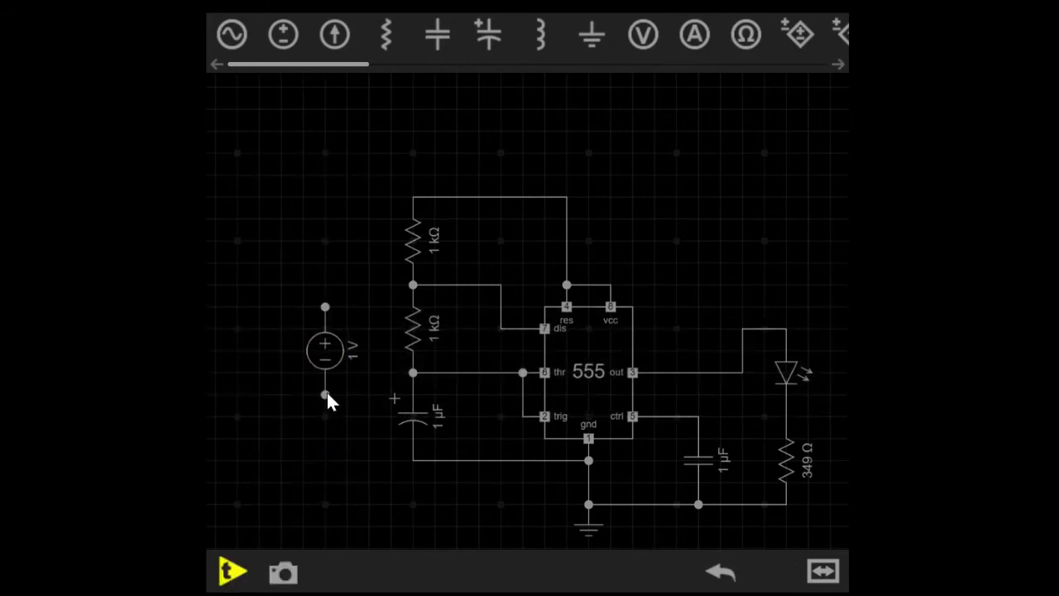
Wire the voltage source's negative terminal to the ground line and its positive terminal to the supply line above the timing resistors.
left_click(326, 394)
left_click(416, 460)
left_click(325, 307)
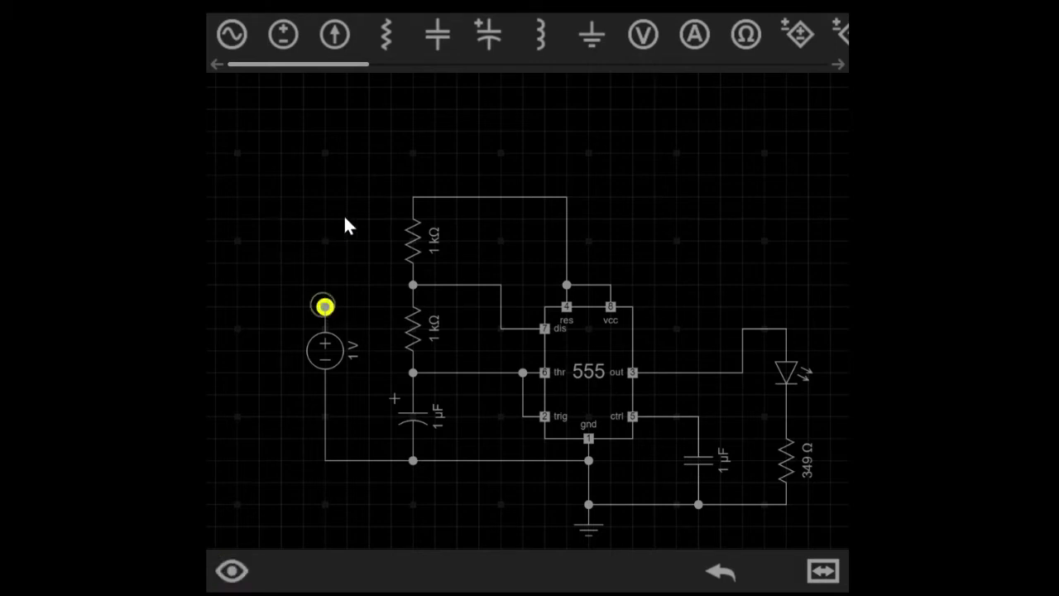
left_click(429, 197)
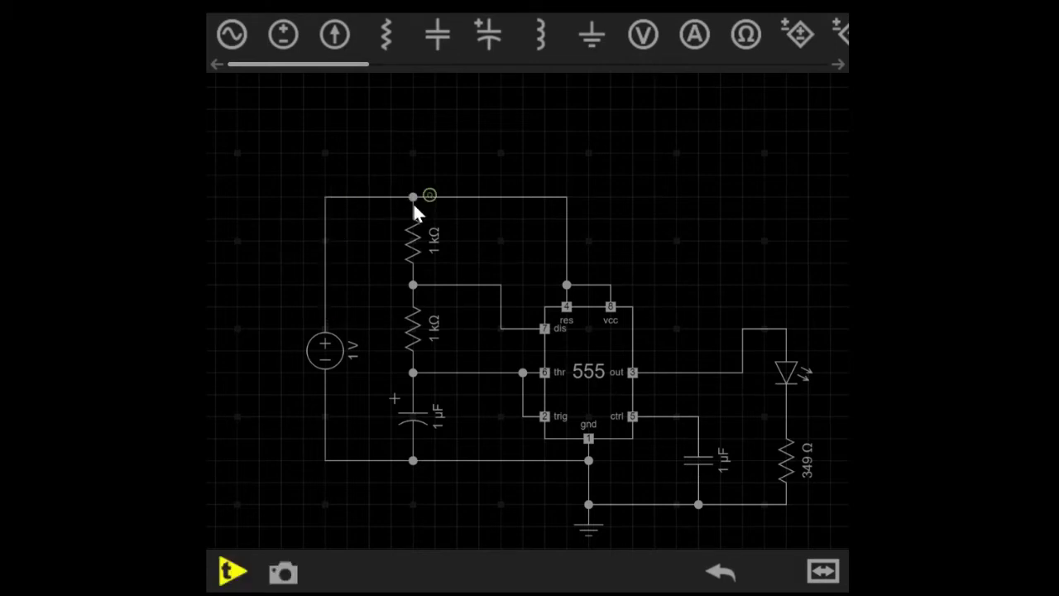
Set the DC source's voltage to 9 V.
left_click(332, 352)
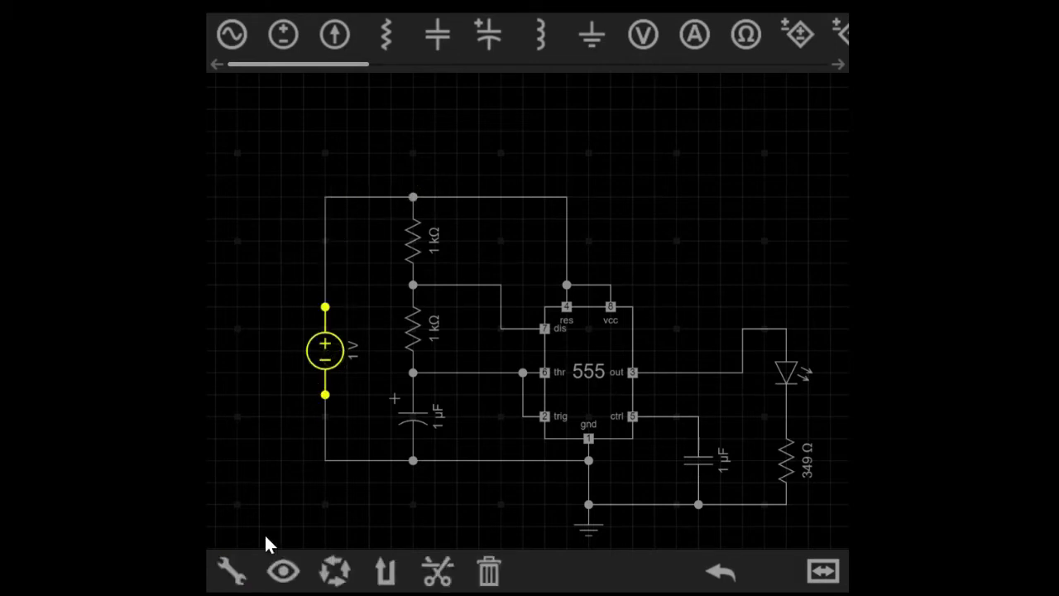
left_click(233, 570)
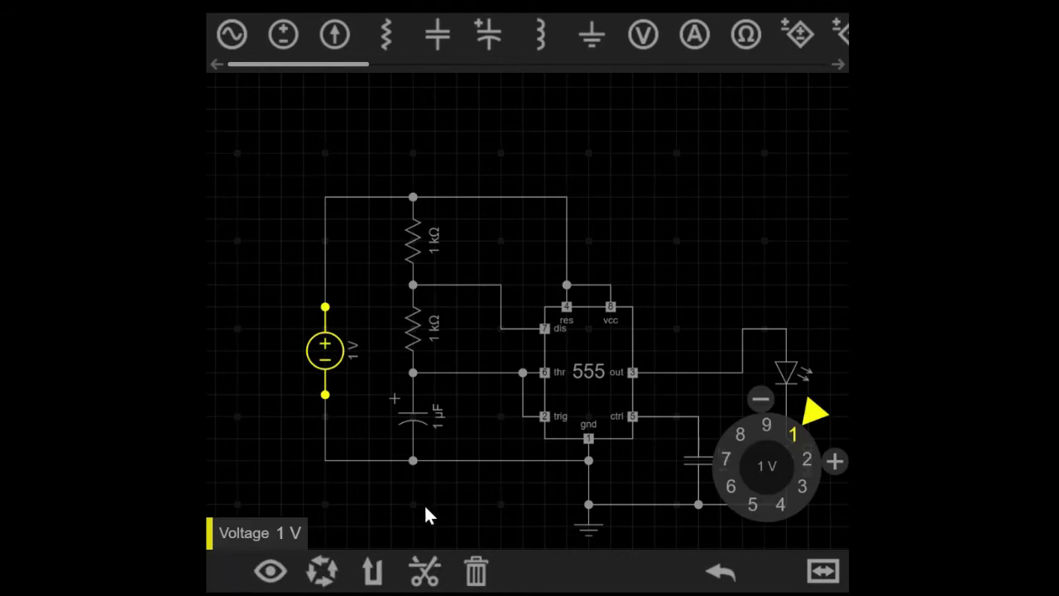
left_click(731, 488)
mouse_move(713, 509)
left_mouse_down()
mouse_move(709, 403)
mouse_move(838, 448)
mouse_move(780, 537)
mouse_move(754, 501)
left_mouse_up()
left_click(731, 486)
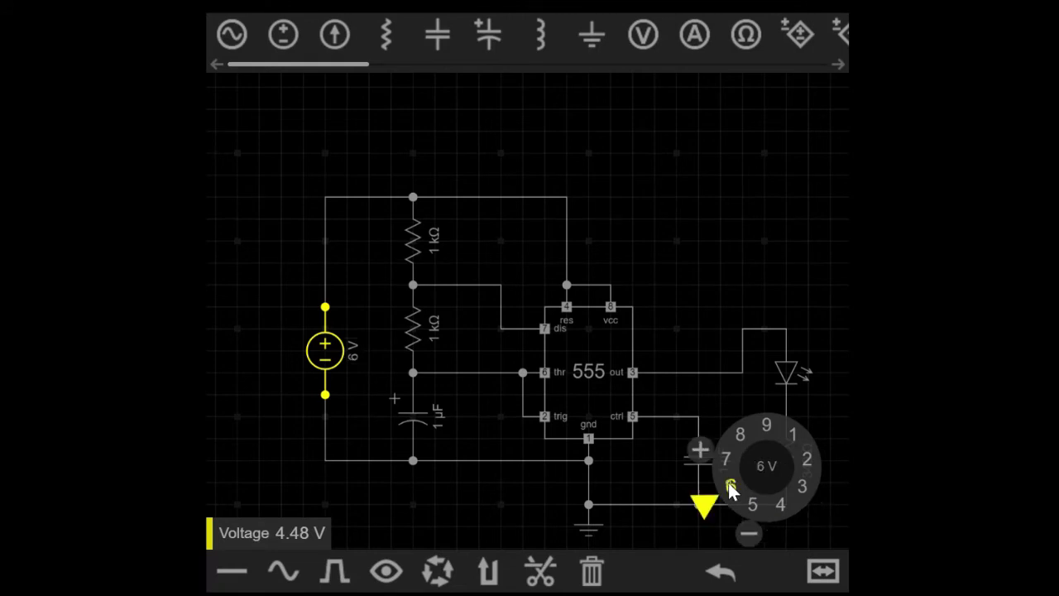
left_click(767, 426)
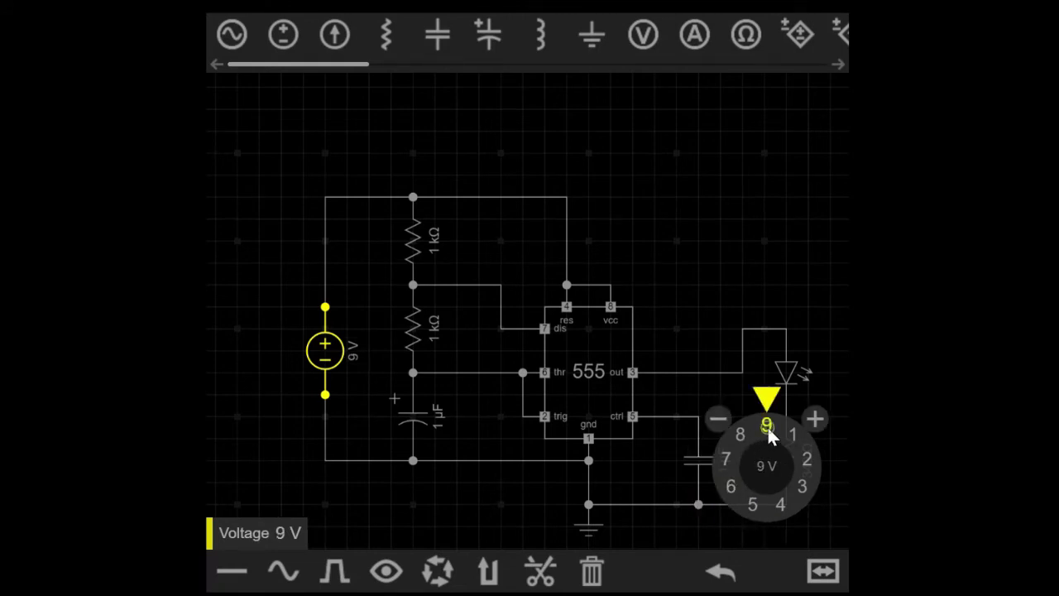
left_click(680, 179)
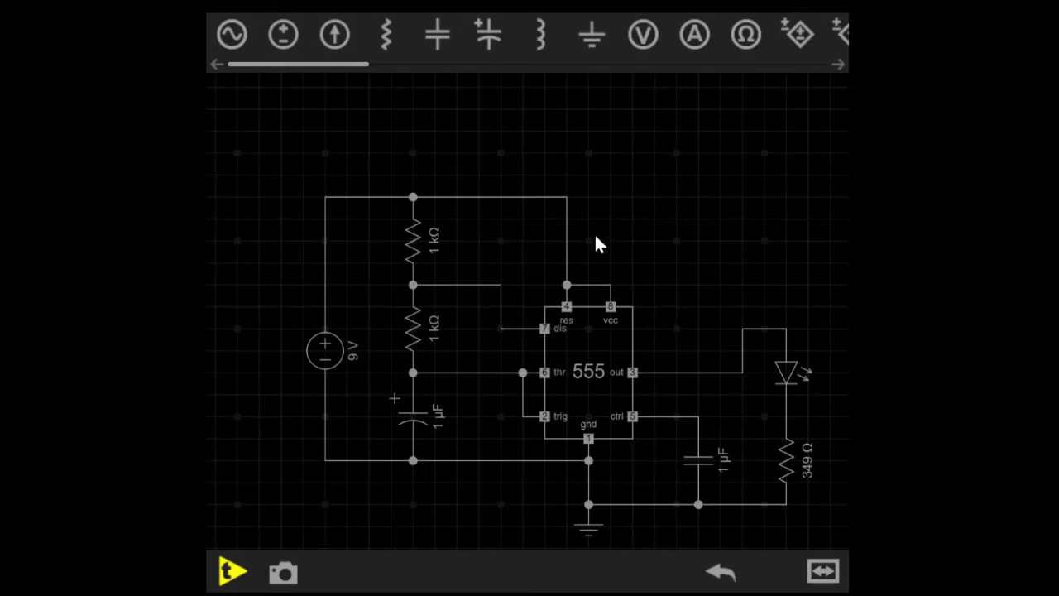
Set the lower timing resistor, between the dis and thr connections, to 7 Ω.
left_click(412, 326)
left_click(229, 570)
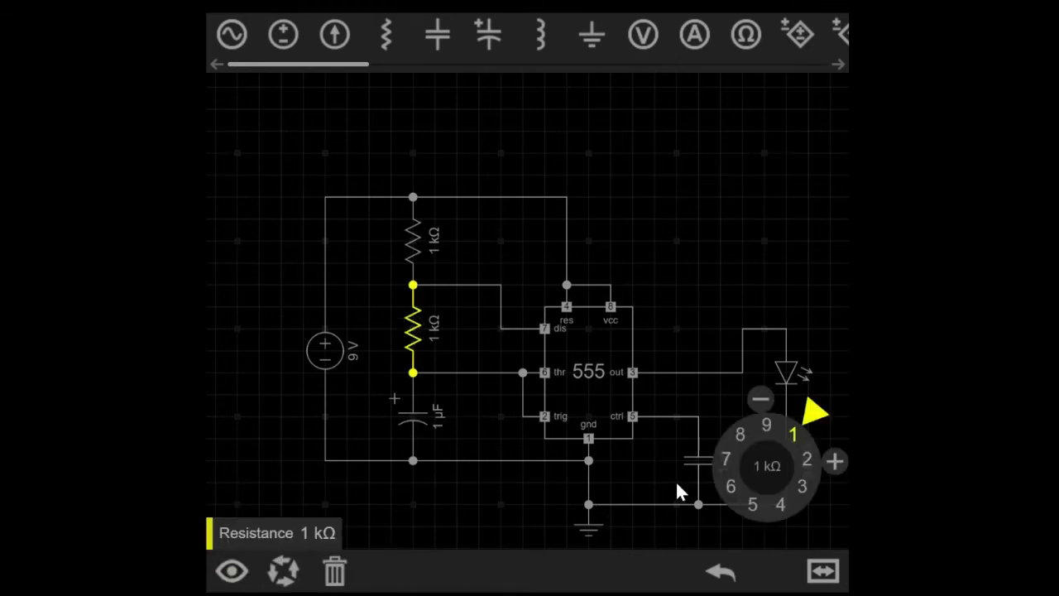
left_click_drag(811, 414, 690, 449)
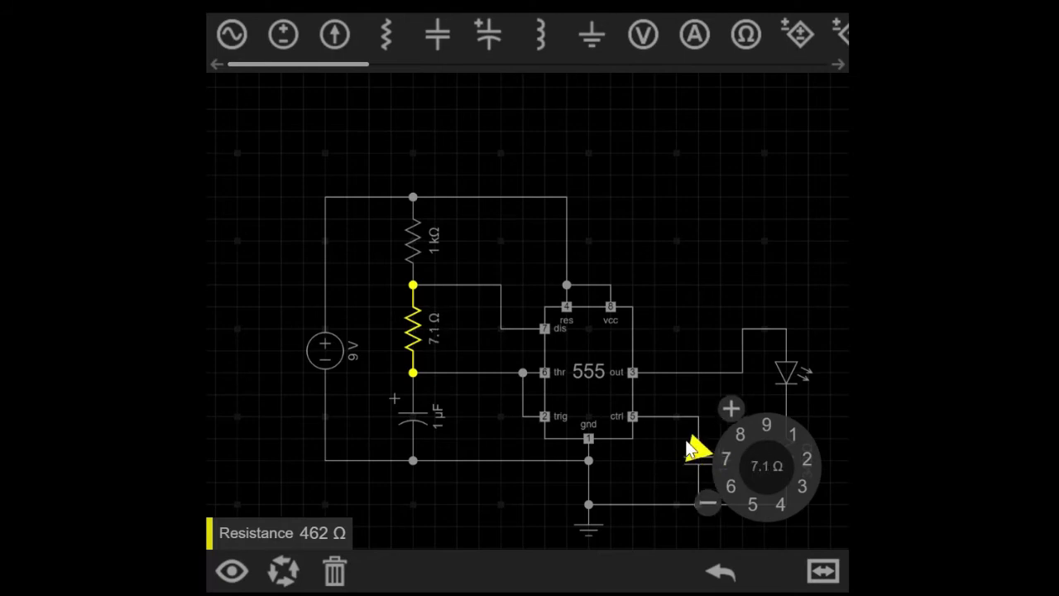
left_click(727, 457)
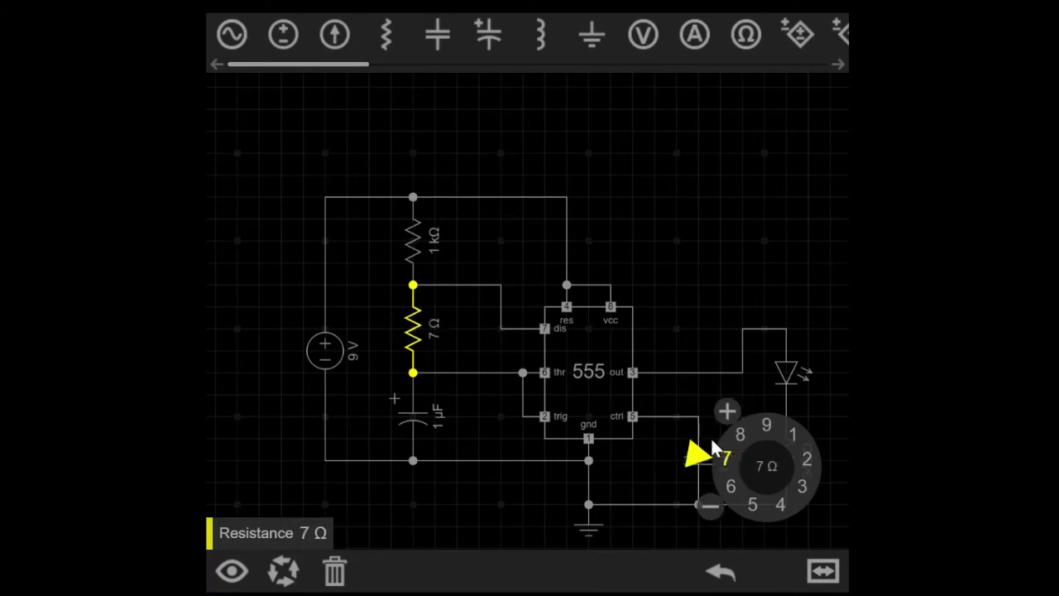
Set the upper timing resistor, between the supply line and the dis connection, to 8.7 Ω.
left_click(409, 238)
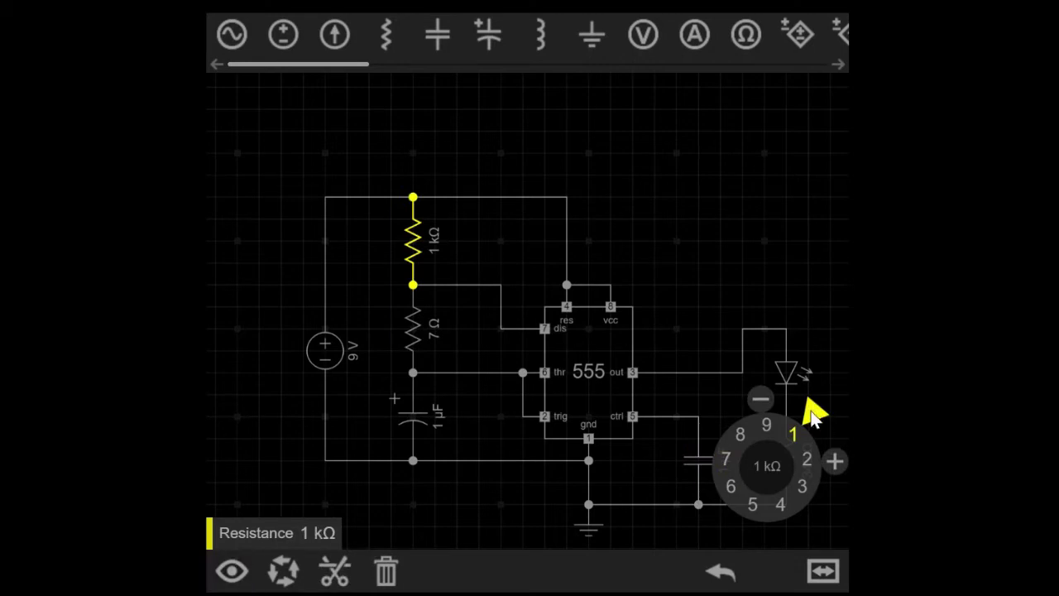
left_click_drag(809, 408, 844, 557)
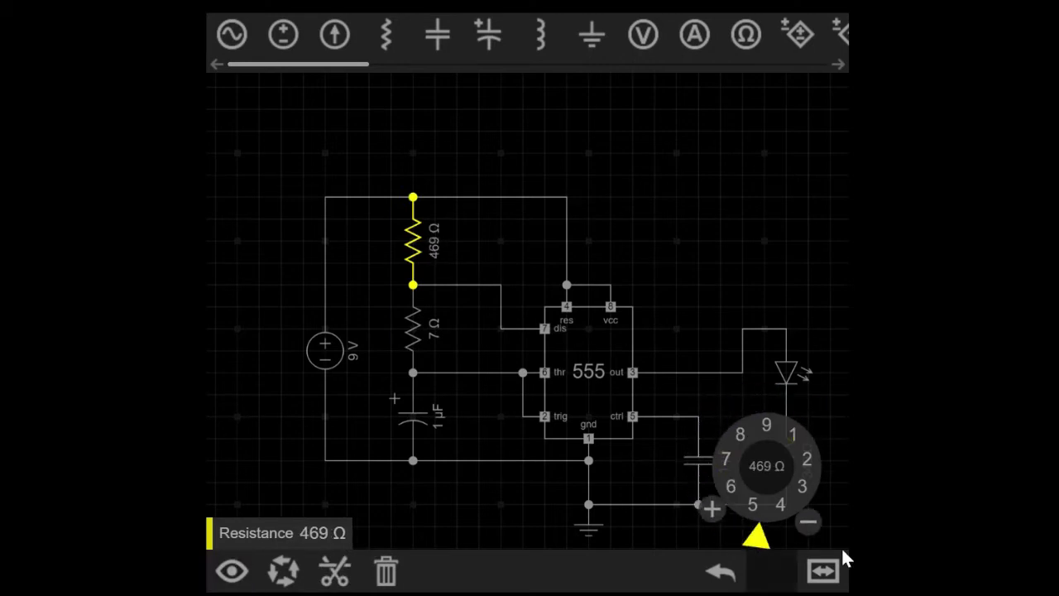
left_click_drag(758, 536, 742, 403)
left_click(797, 406)
left_click(797, 406)
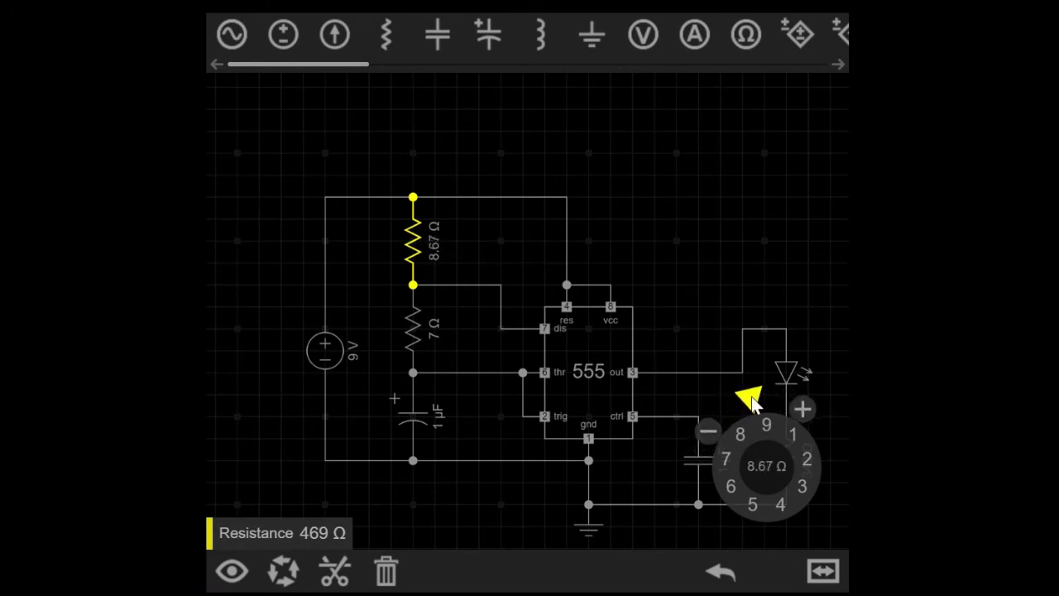
left_click(799, 409)
left_click(805, 406)
left_click(805, 406)
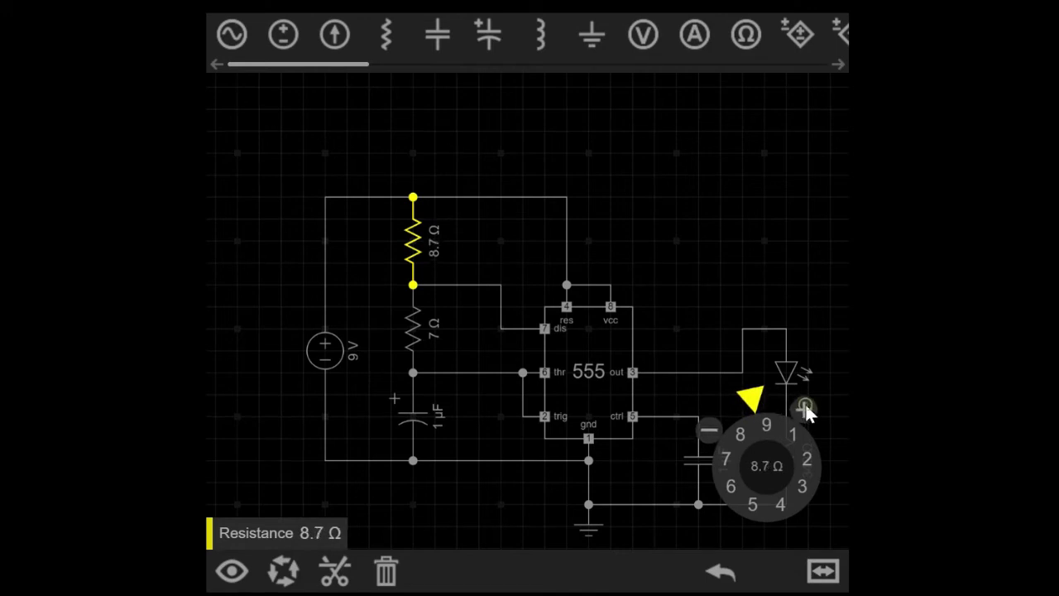
left_click(674, 217)
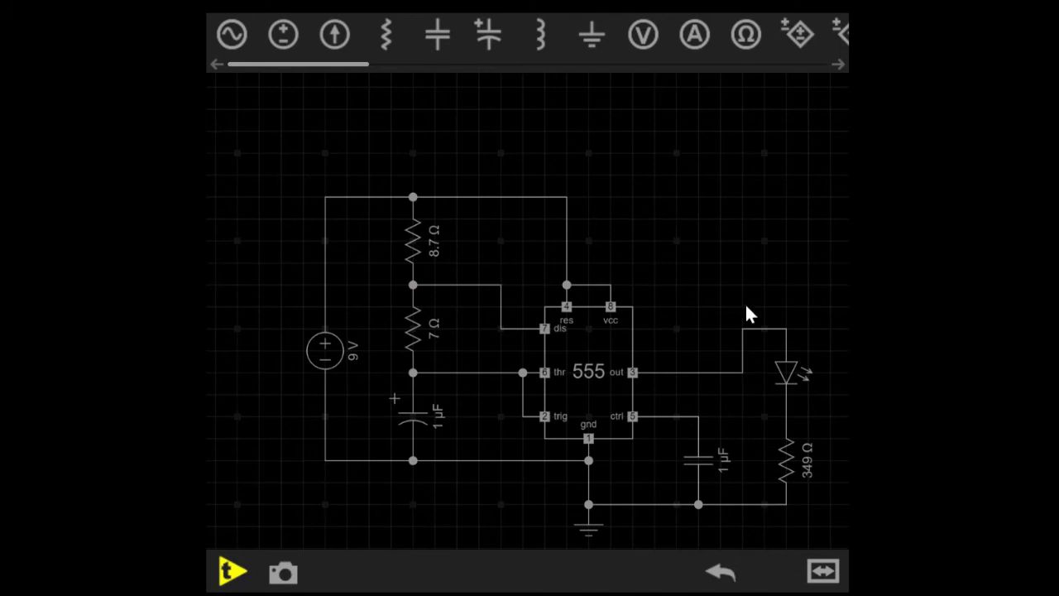
Run the time-domain simulation of the completed 555 circuit.
left_click_drag(734, 260, 677, 208)
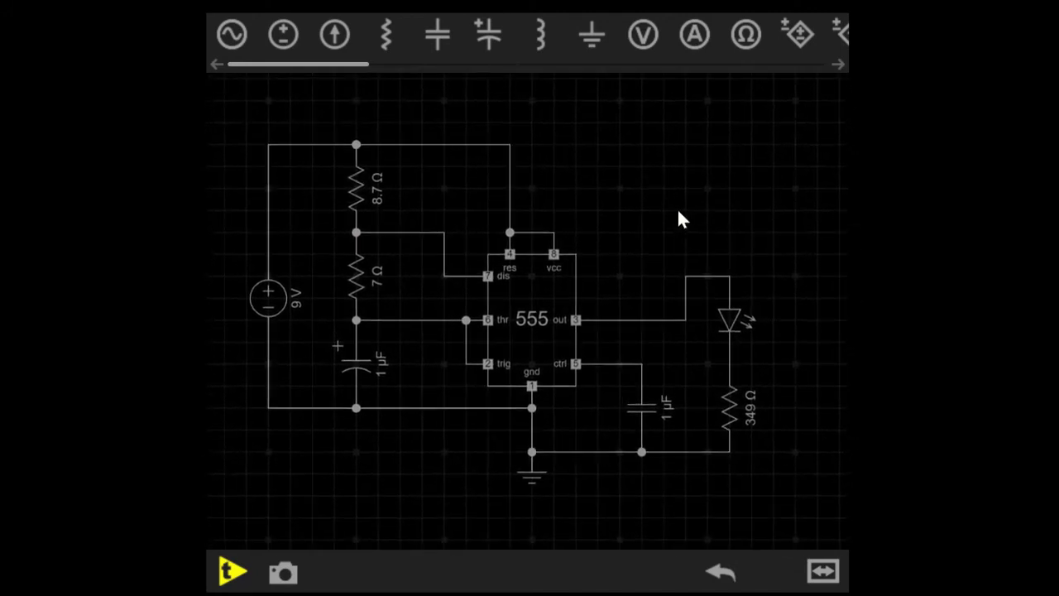
left_click(233, 571)
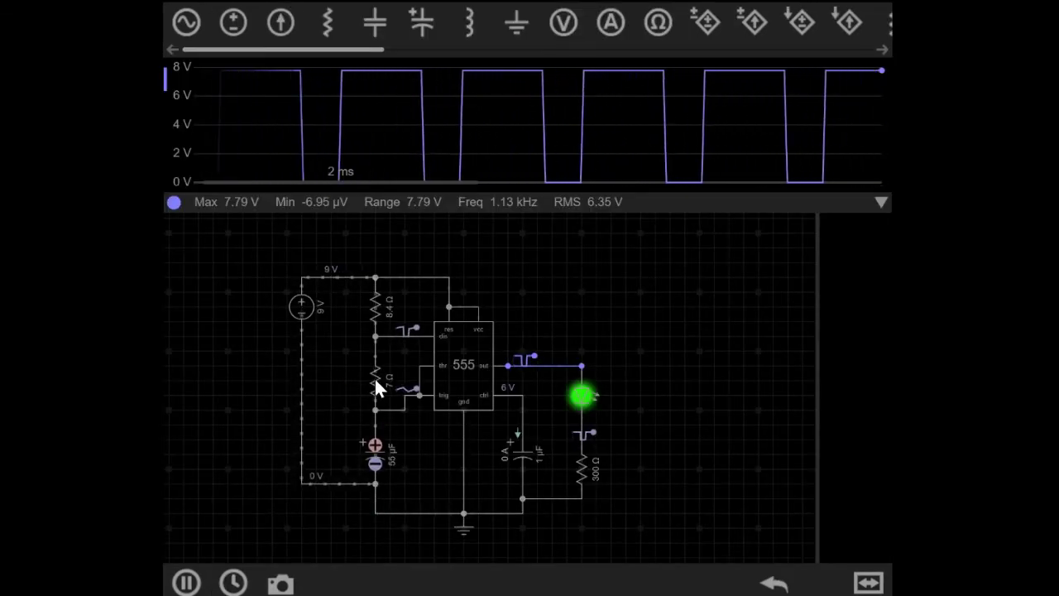
Reduce the lower timing resistor in stages to 6 Ω, 2.86 Ω and 1 Ω while the simulation runs.
left_click(374, 379)
left_click(190, 583)
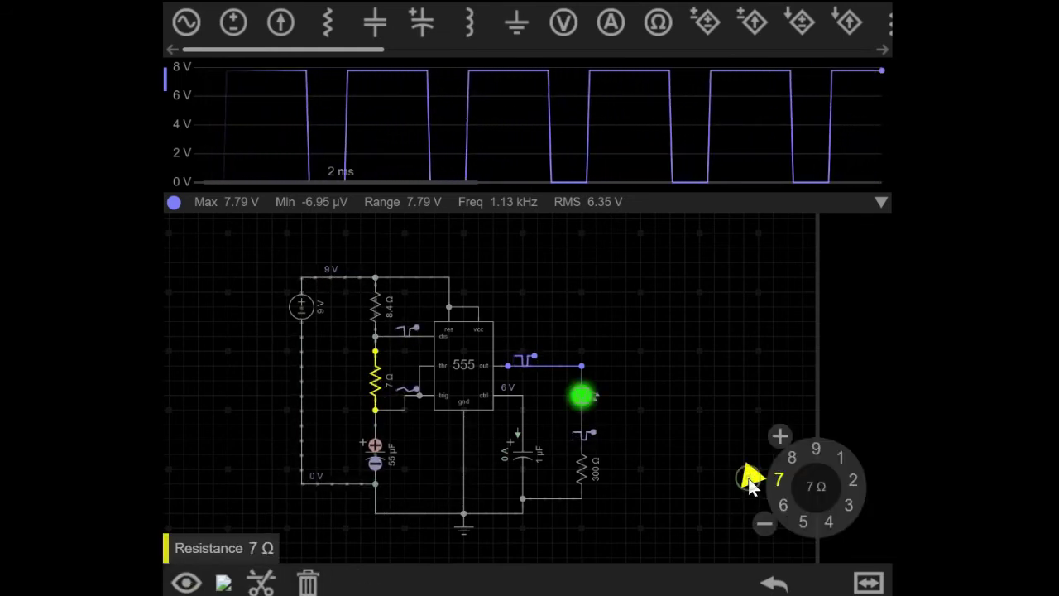
left_click_drag(750, 482, 766, 522)
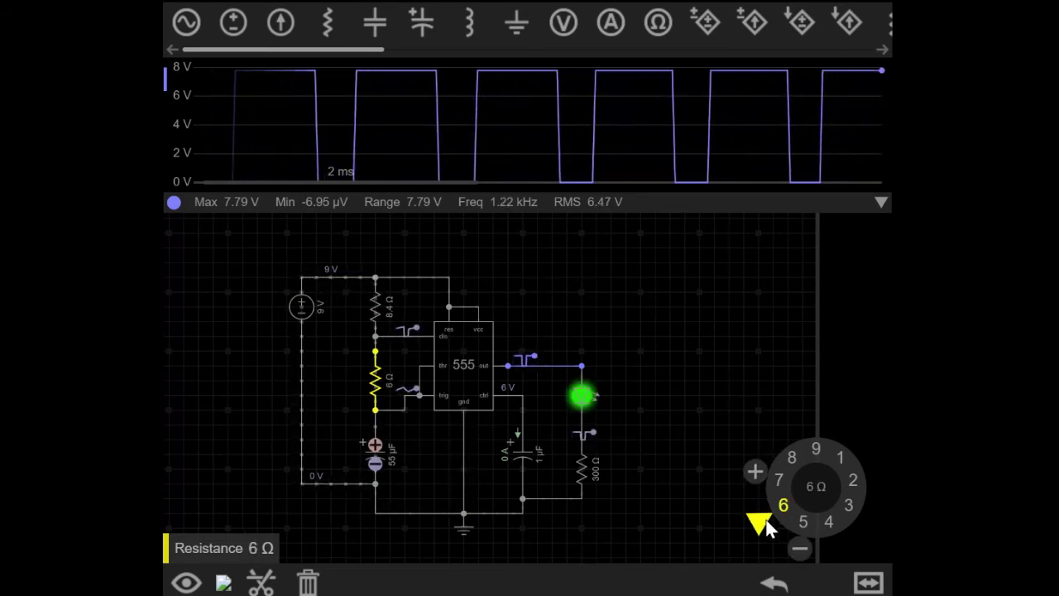
left_click_drag(766, 521, 862, 509)
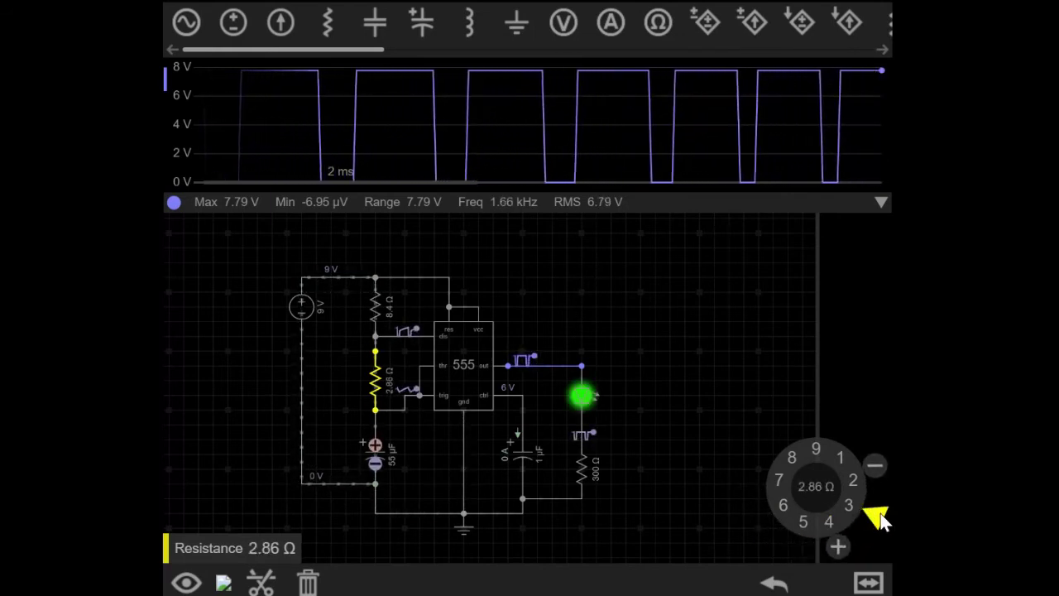
left_click_drag(878, 506, 859, 441)
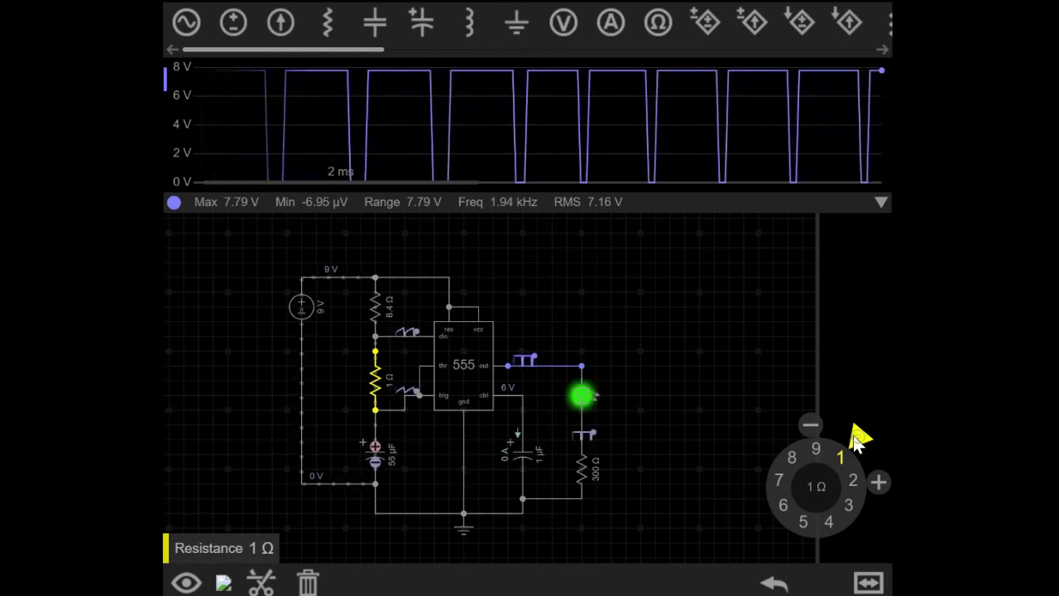
Vary the lower timing resistor below 1 Ω, from 900 mΩ down to 200 mΩ, during the running simulation.
left_click_drag(859, 441, 811, 426)
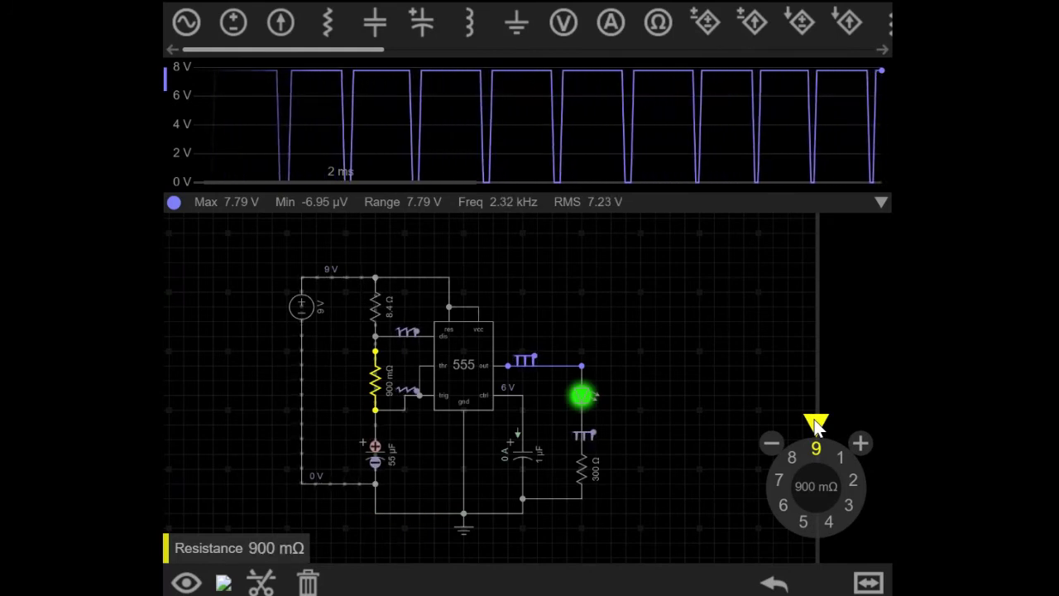
left_click_drag(817, 424, 834, 426)
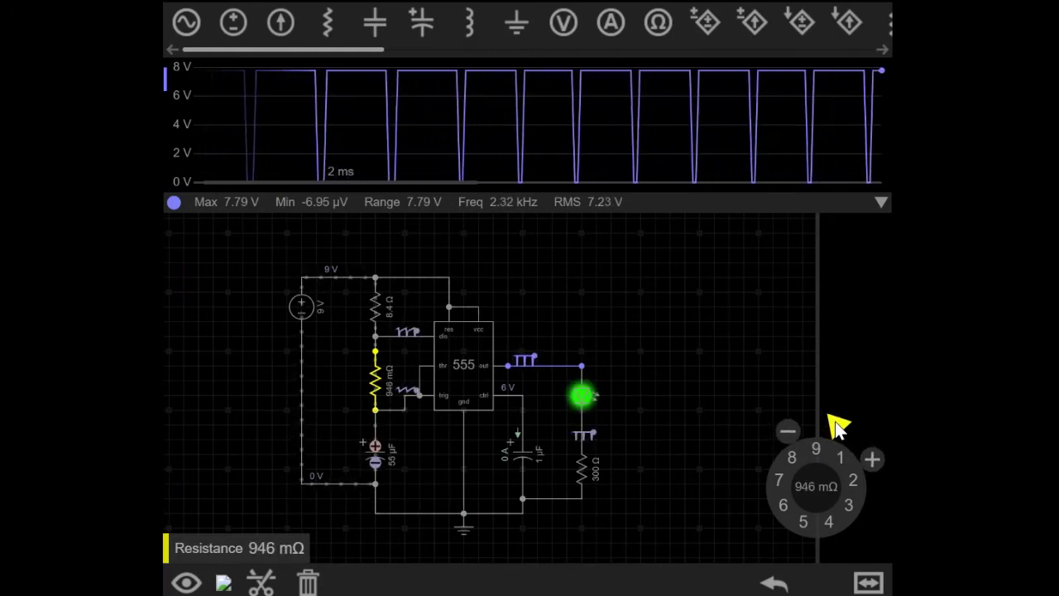
left_click_drag(818, 422, 781, 558)
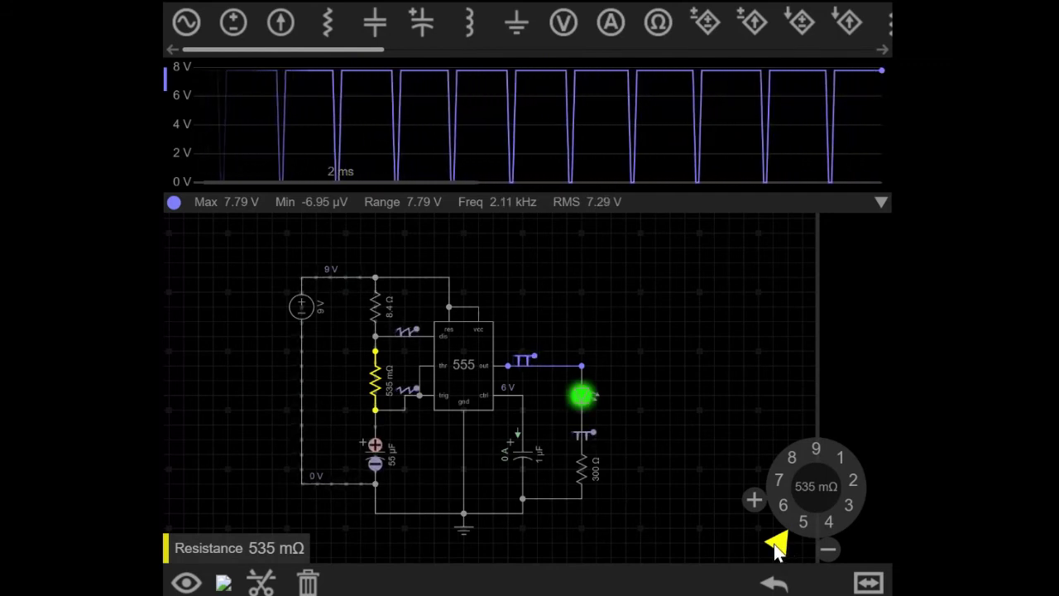
left_click_drag(776, 545, 855, 535)
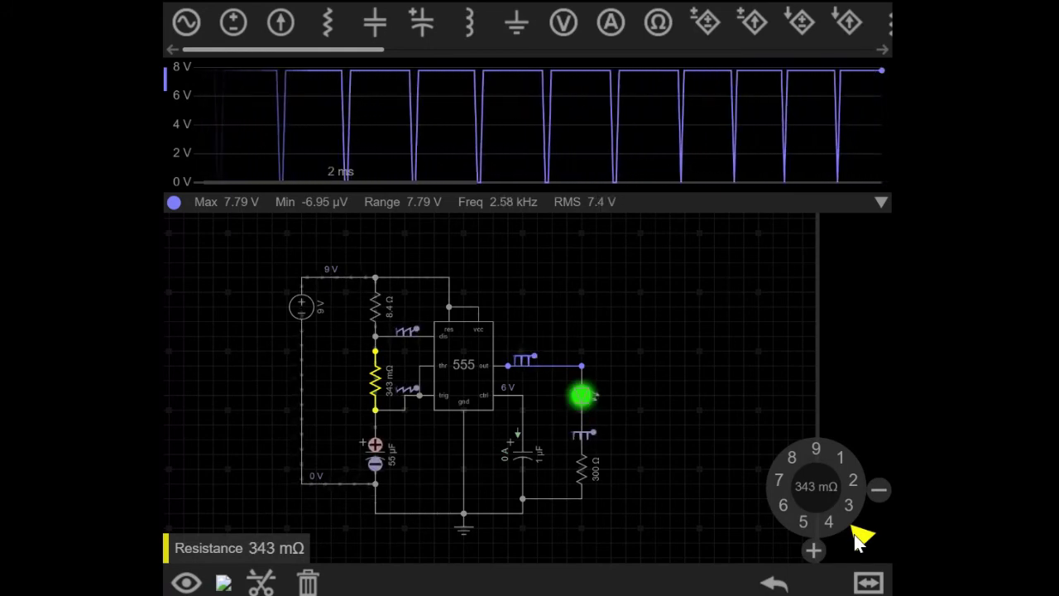
left_click_drag(855, 534, 870, 477)
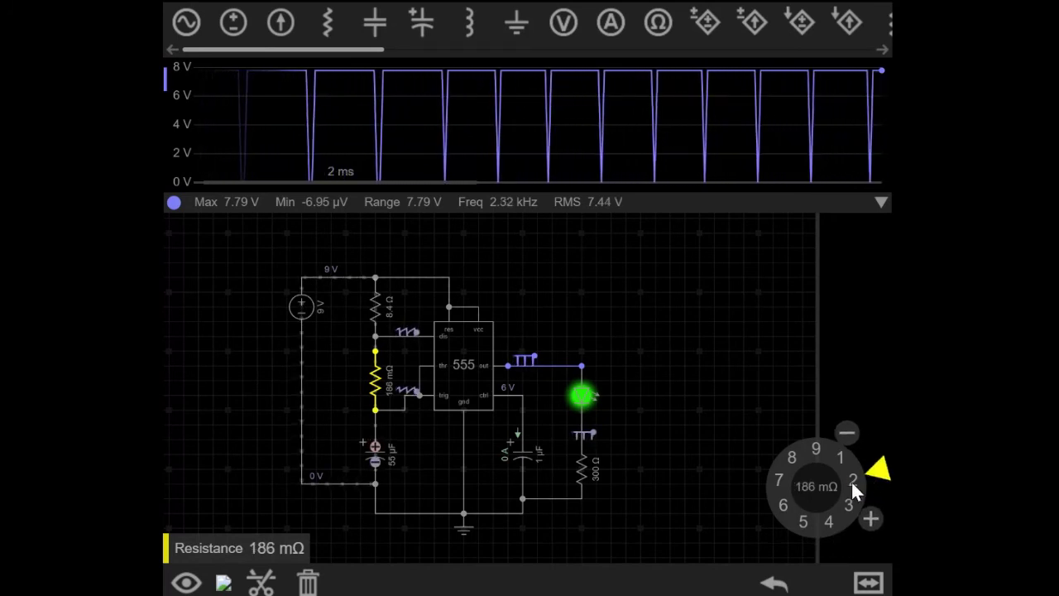
left_click(852, 483)
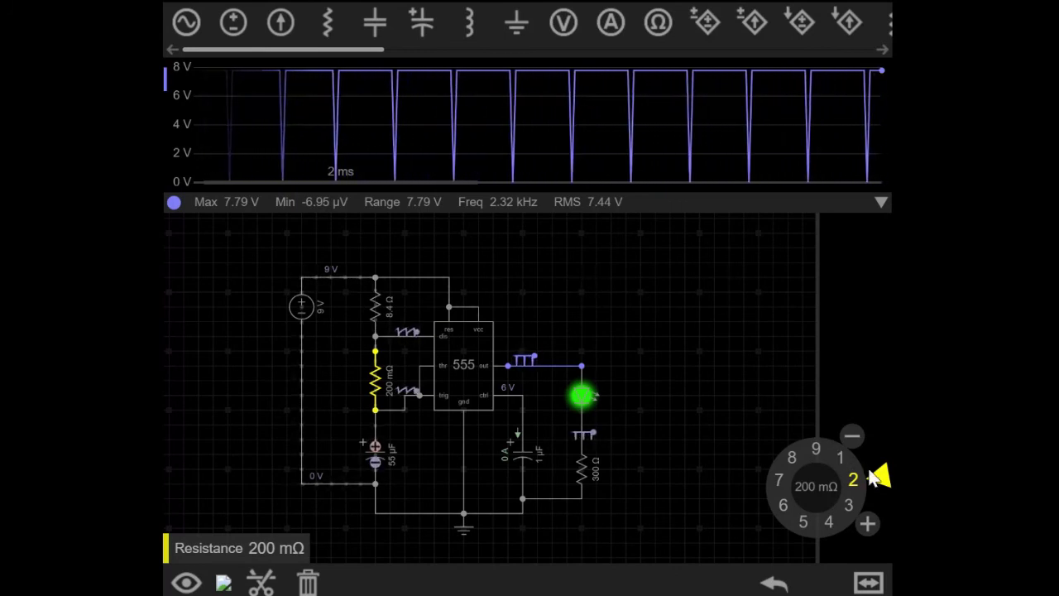
Raise the lower timing resistor to 1 Ω and back to 7 Ω, leaving it deselected.
mouse_move(884, 479)
left_mouse_down()
mouse_move(869, 532)
mouse_move(816, 555)
mouse_move(759, 495)
left_mouse_up()
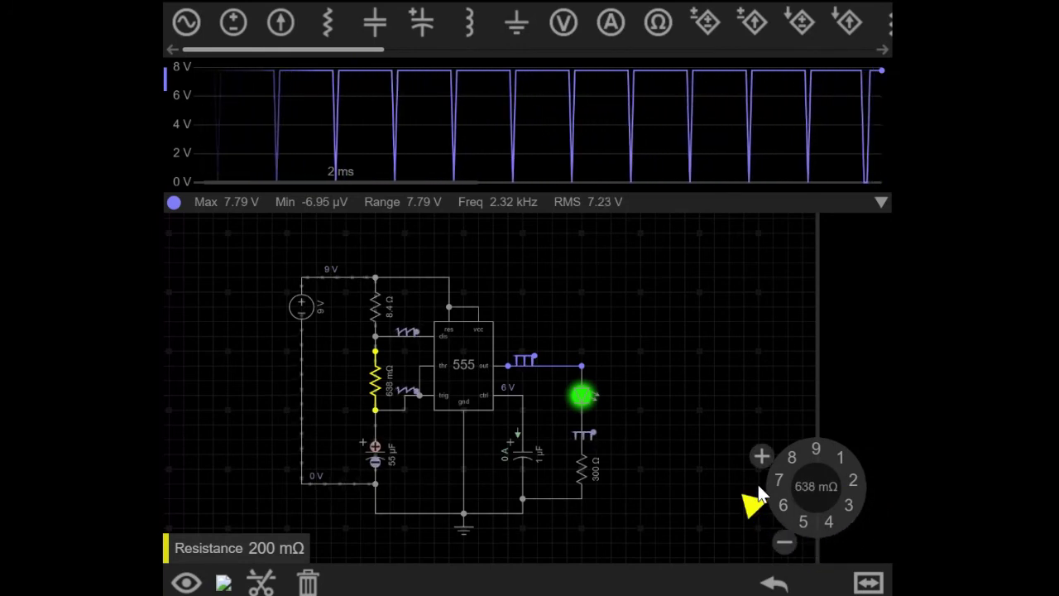
mouse_move(799, 452)
left_mouse_down()
mouse_move(831, 447)
mouse_move(842, 459)
left_mouse_up()
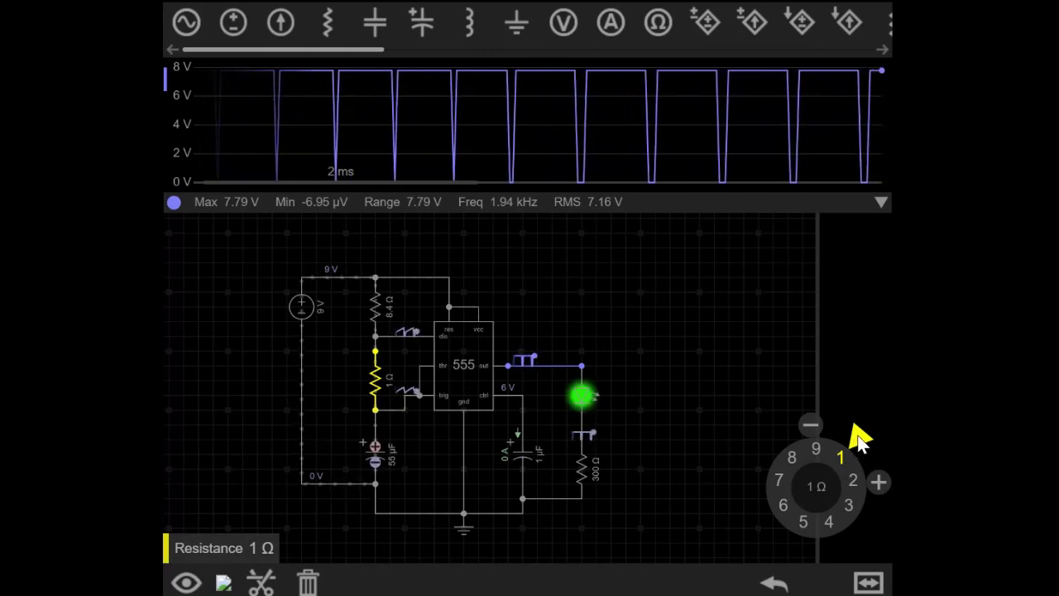
mouse_move(853, 440)
left_mouse_down()
mouse_move(815, 442)
mouse_move(827, 428)
mouse_move(866, 501)
mouse_move(842, 542)
mouse_move(827, 536)
mouse_move(828, 546)
mouse_move(855, 536)
mouse_move(809, 545)
mouse_move(778, 509)
mouse_move(793, 508)
mouse_move(772, 492)
mouse_move(774, 470)
mouse_move(780, 484)
left_mouse_up()
left_click(724, 404)
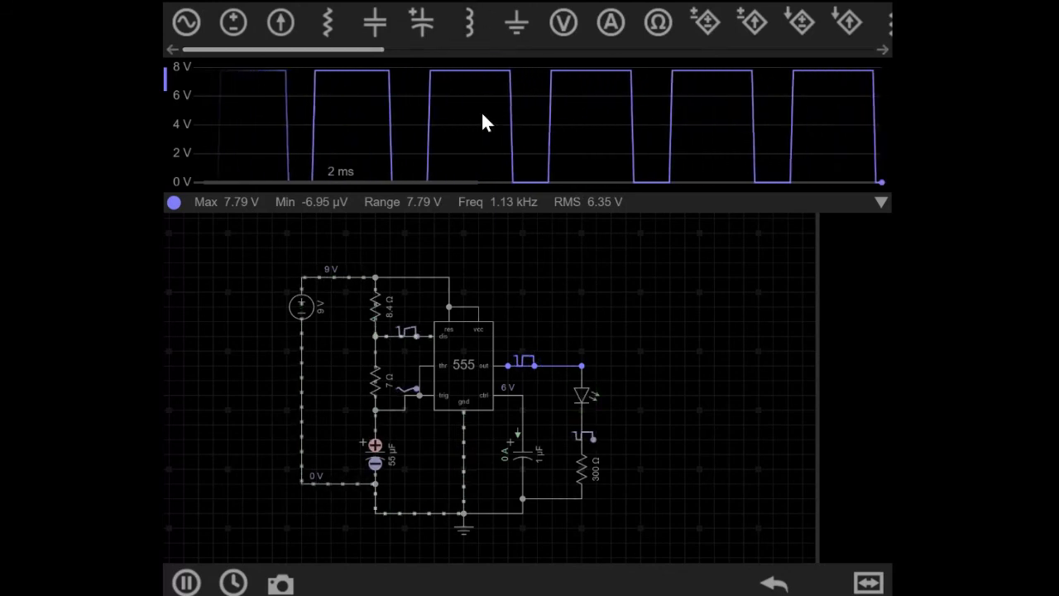
Compress the time scale of the output voltage plot to fit more pulses and check the upper timing resistor in the circuit.
left_click_drag(443, 115, 602, 168)
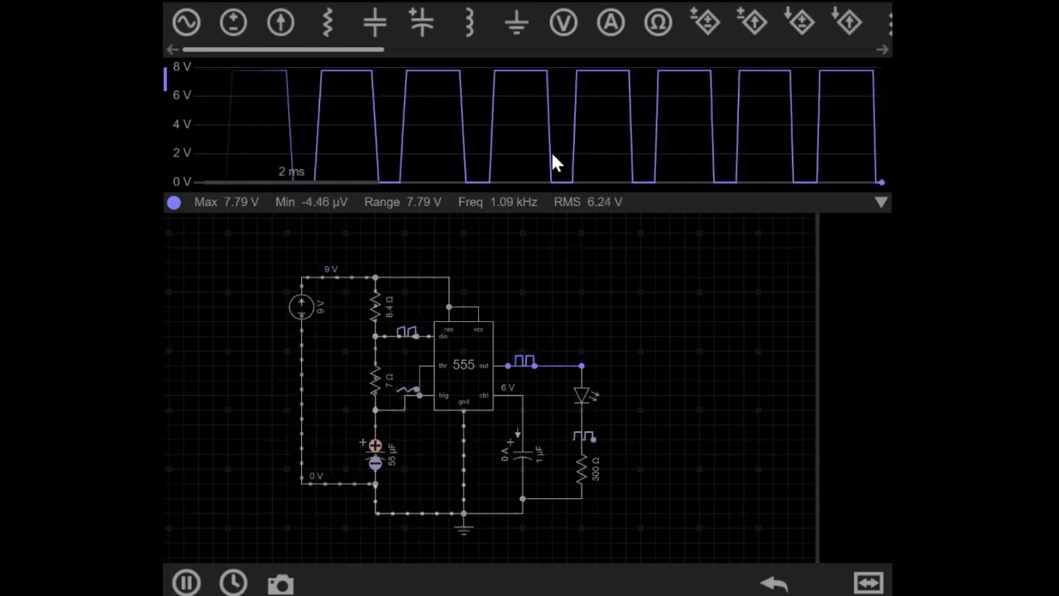
left_click(375, 302)
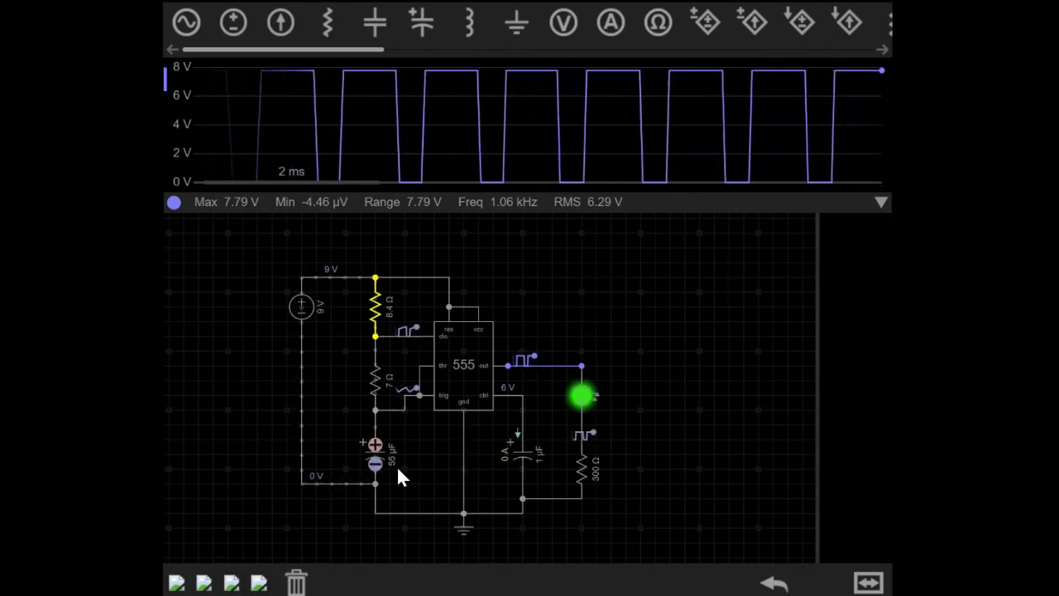
left_click(680, 362)
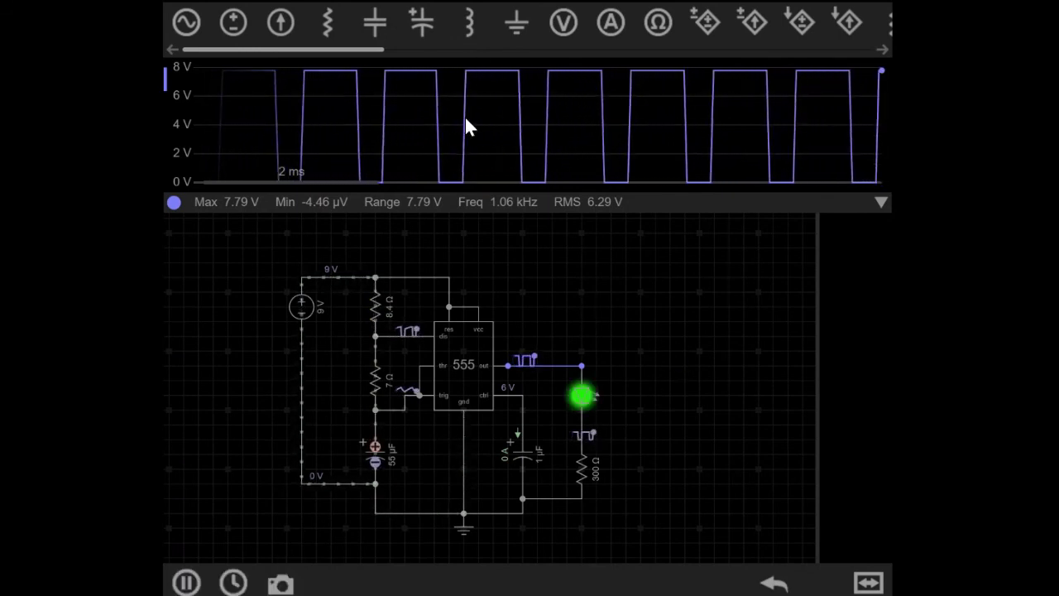